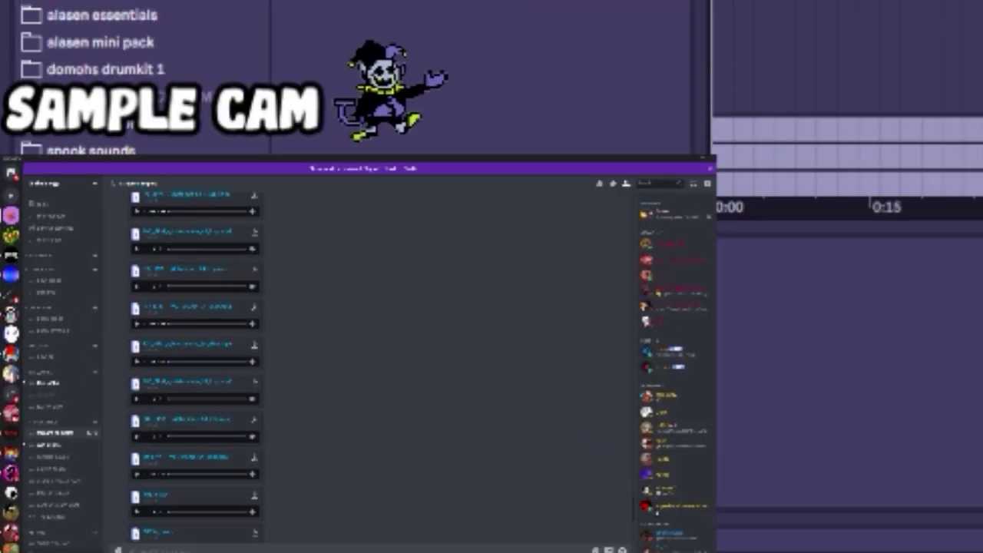
- Replace the SAMPLE STREAM PROMO clip on the third track with the star_road_mario_world sample at bar 1 and play it
scroll(372, 365, "down", 12)
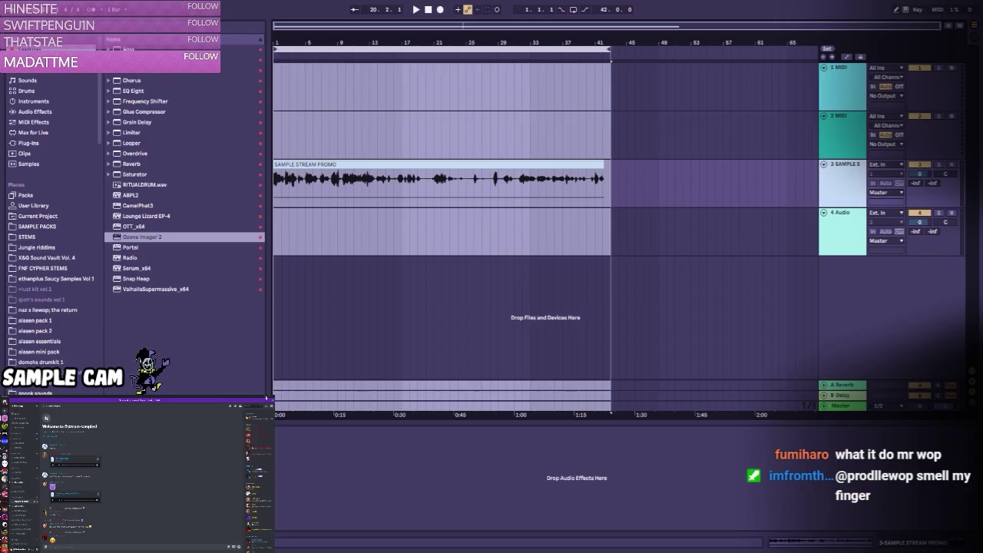
key("Delete")
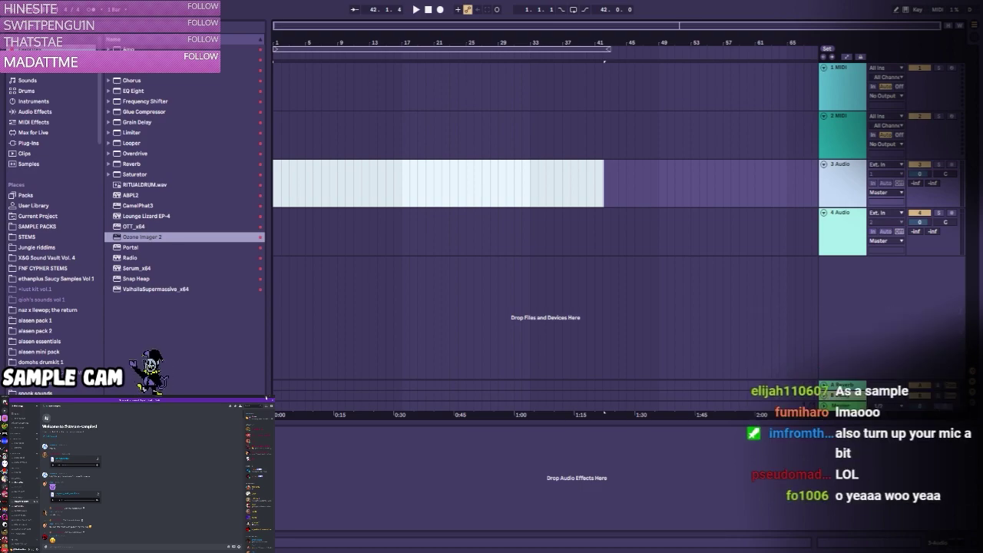
mouse_move(275, 184)
left_mouse_down()
mouse_move(305, 184)
mouse_move(275, 185)
left_mouse_up()
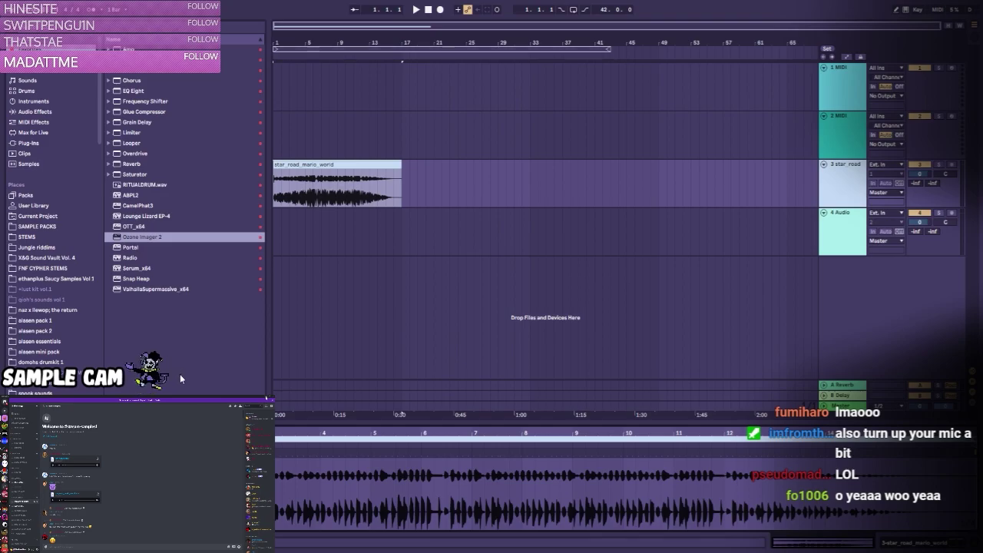
left_click(416, 10)
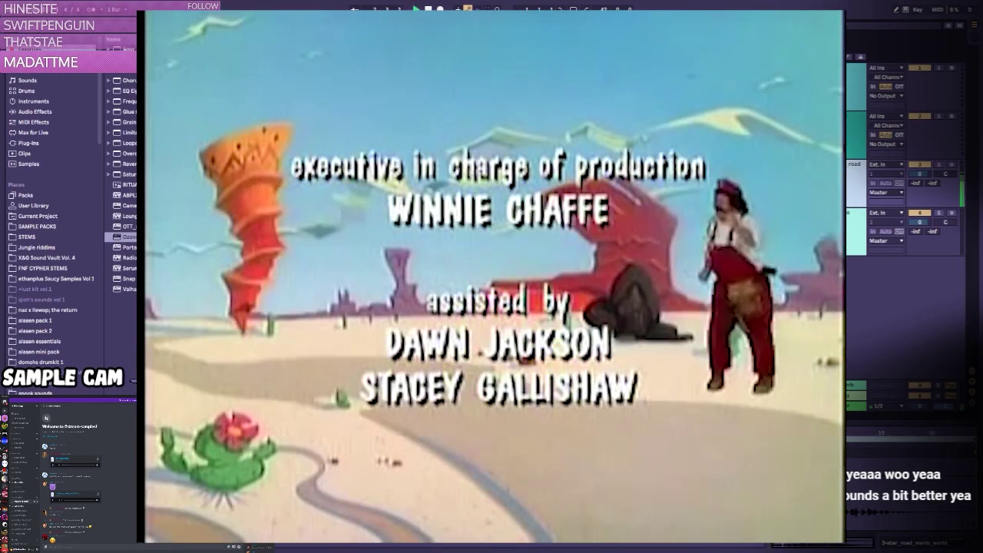
- Trim the star_road_mario_world clip to a two-bar loop and repeat it up to bar 7
key("space")
left_click_drag(294, 31, 295, 65)
left_click(323, 189)
key("space")
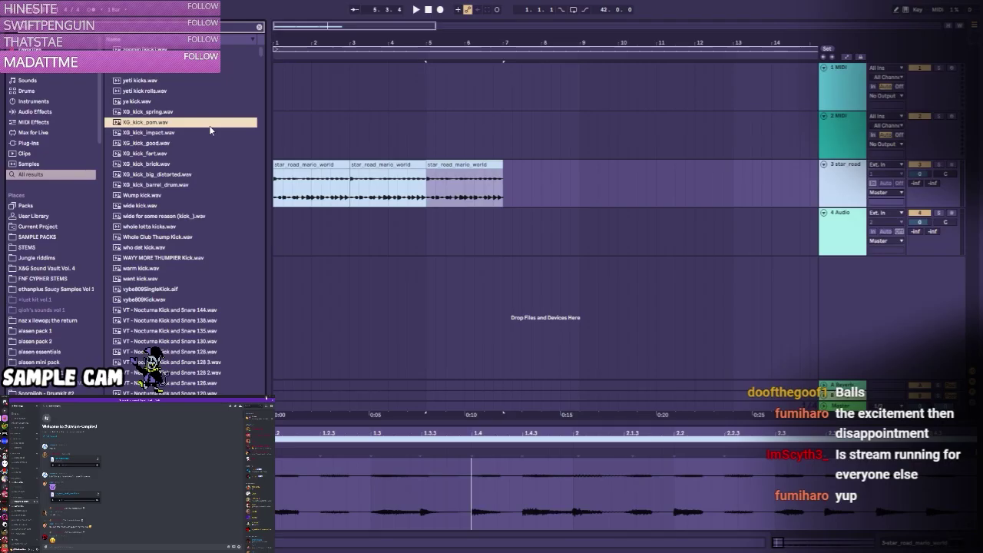
- Audition the kick samples from XG_kick_pom.wav through Whole Club Thump Kick.wav
key("Down")
key("Down")
key("Down")
key("Down")
key("Down")
key("Down")
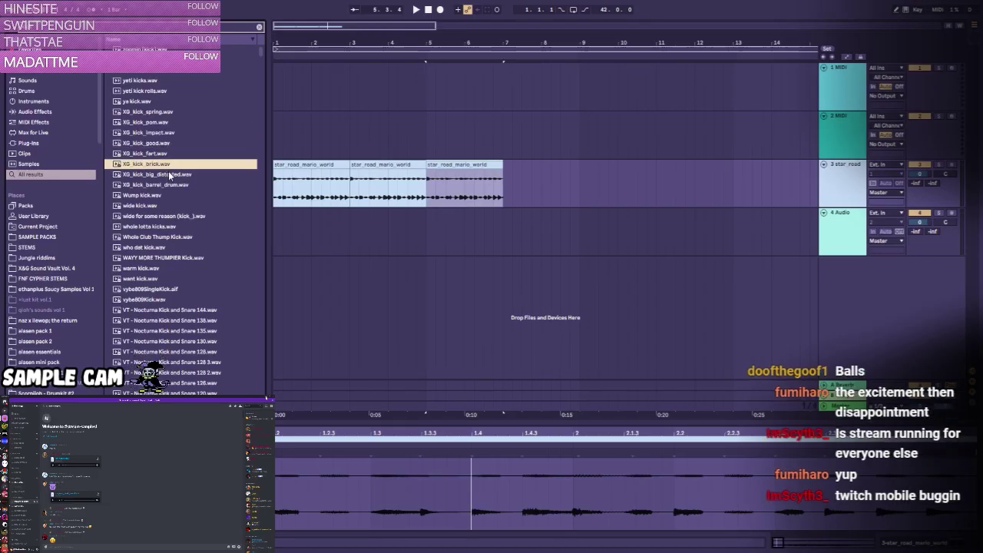
key("Down")
key("Down")
key("Down")
key("Down")
key("Down")
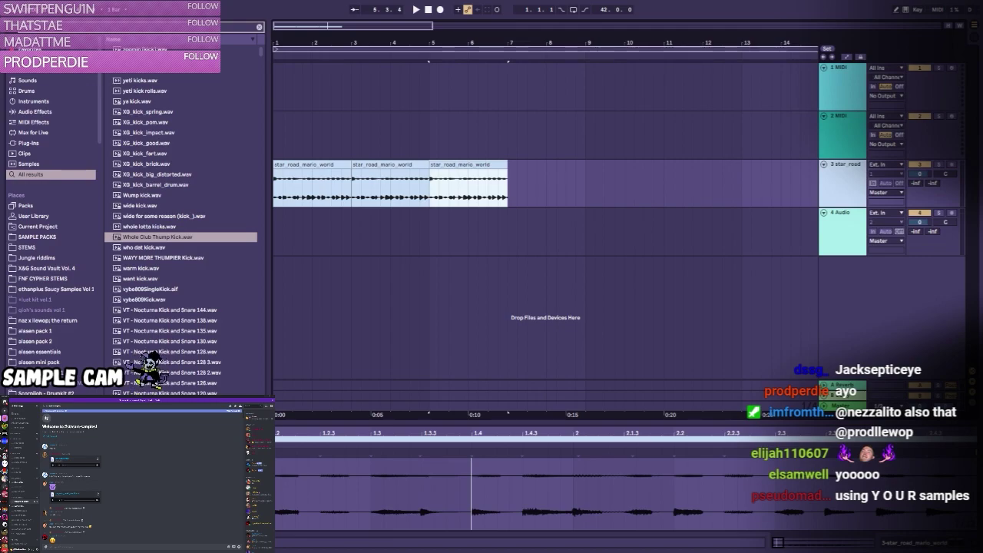
- Place the in_a_tube sample on the fourth track at bar 7 and play it back
left_click_drag(605, 214, 546, 222)
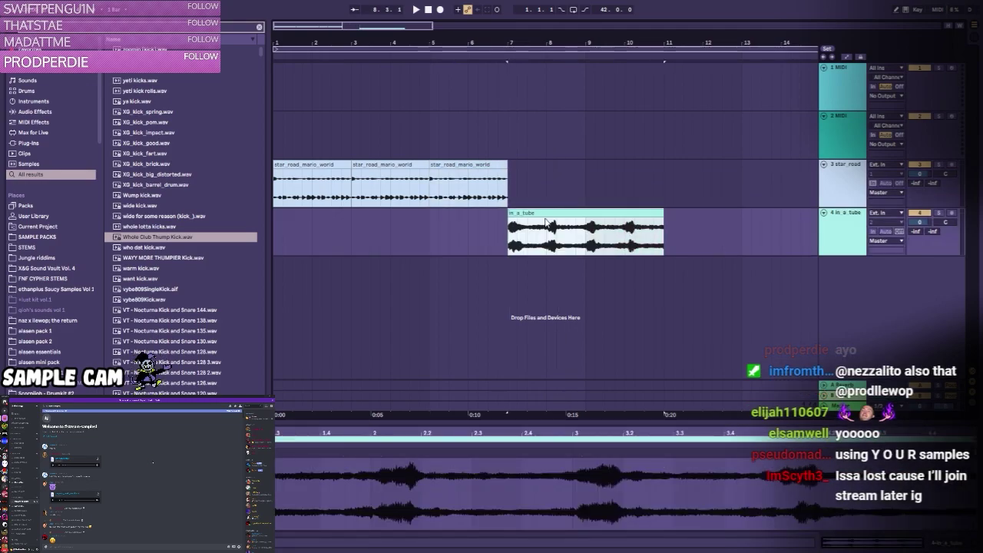
left_click(416, 9)
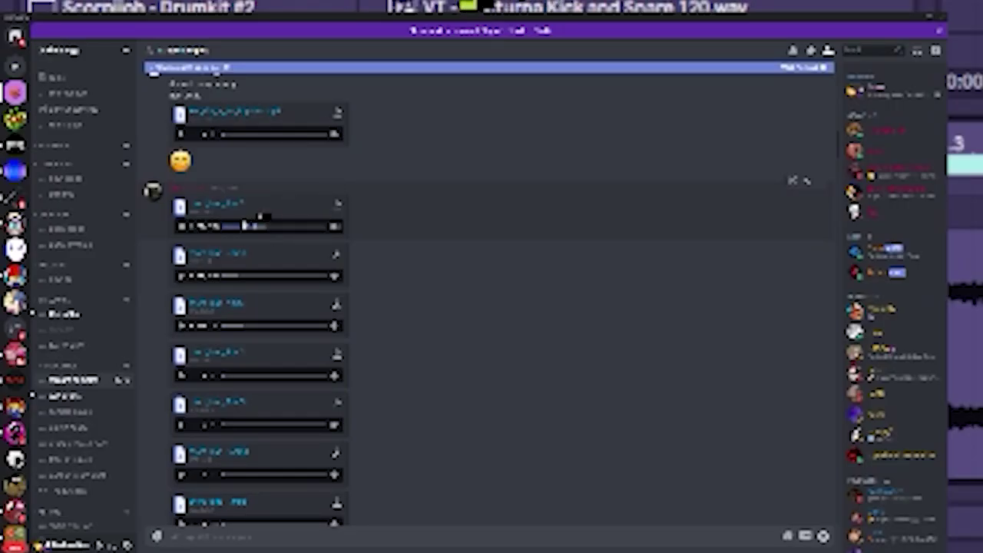
scroll(246, 393, "down", 3)
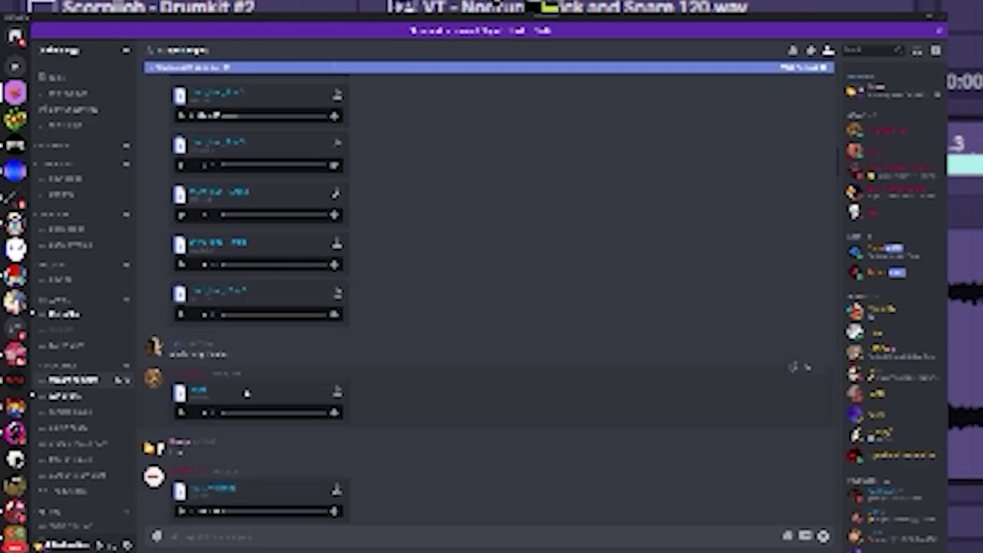
- Audition snare samples, including WONKA Snare.wav, XG_snare_rim_job.wav and wide snare.wav
left_click(155, 164)
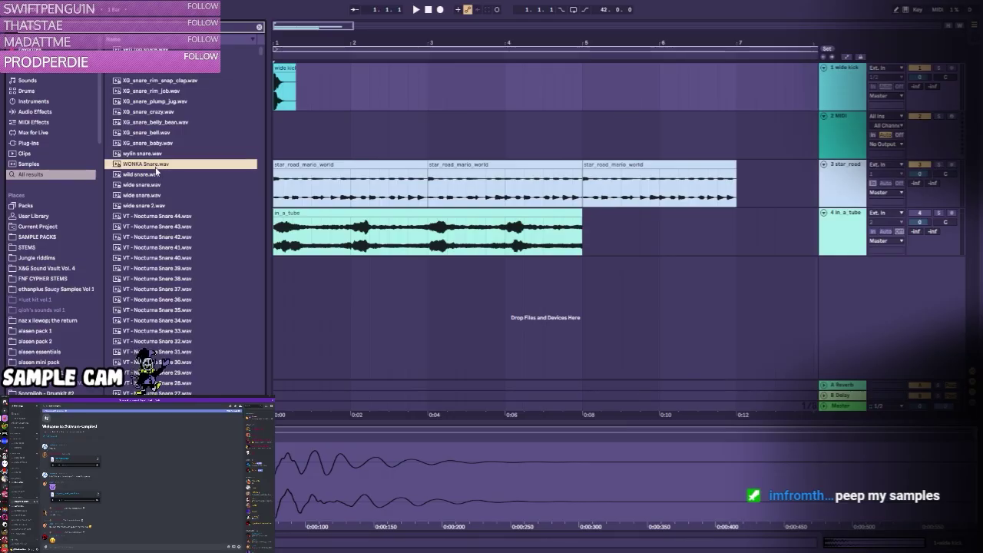
left_click(150, 91)
left_click(144, 184)
left_click(143, 176)
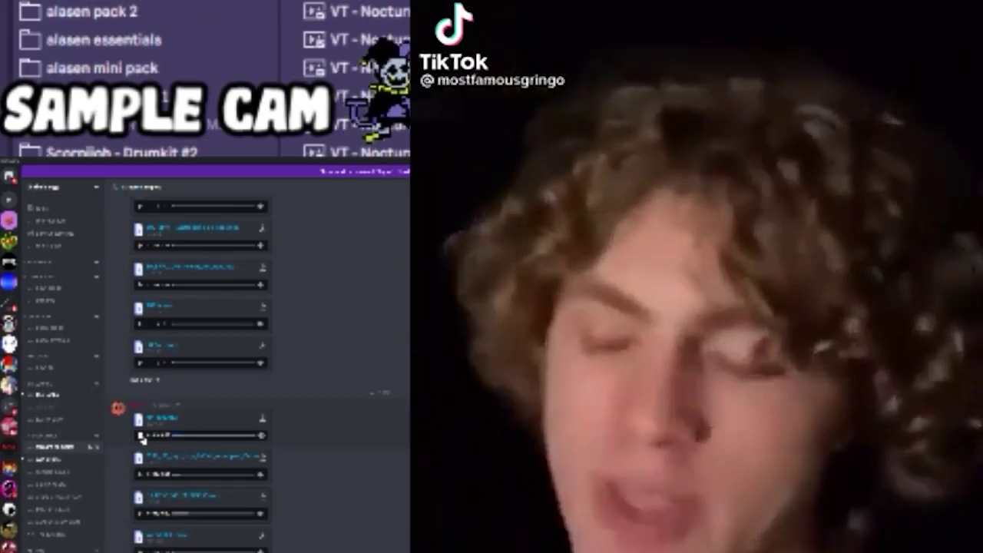
- Arrange wide kick and WONKA Snare hits with chopped kw_sd_HEEL clips into a rhythm from bar 1 and play it
scroll(141, 438, "down", 1)
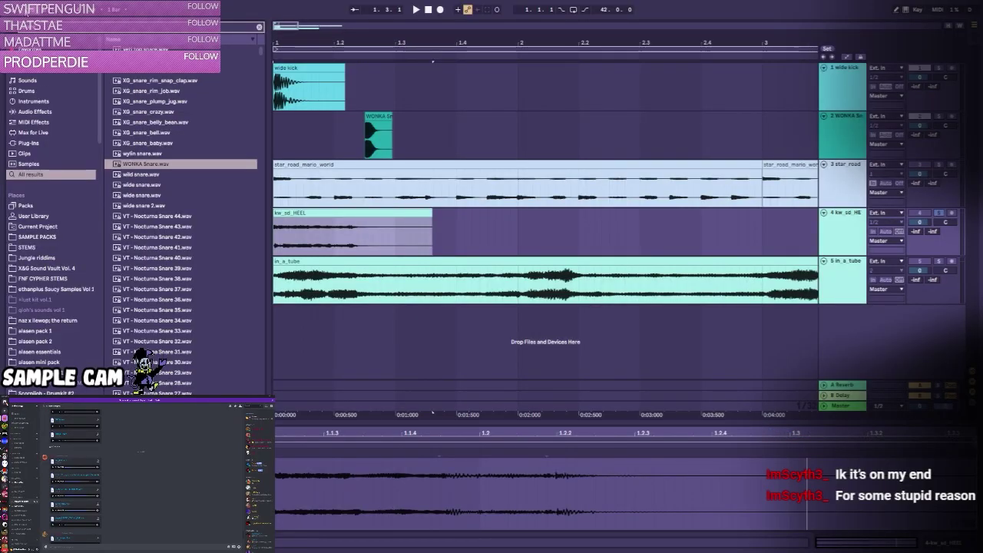
left_click_drag(344, 88, 379, 89)
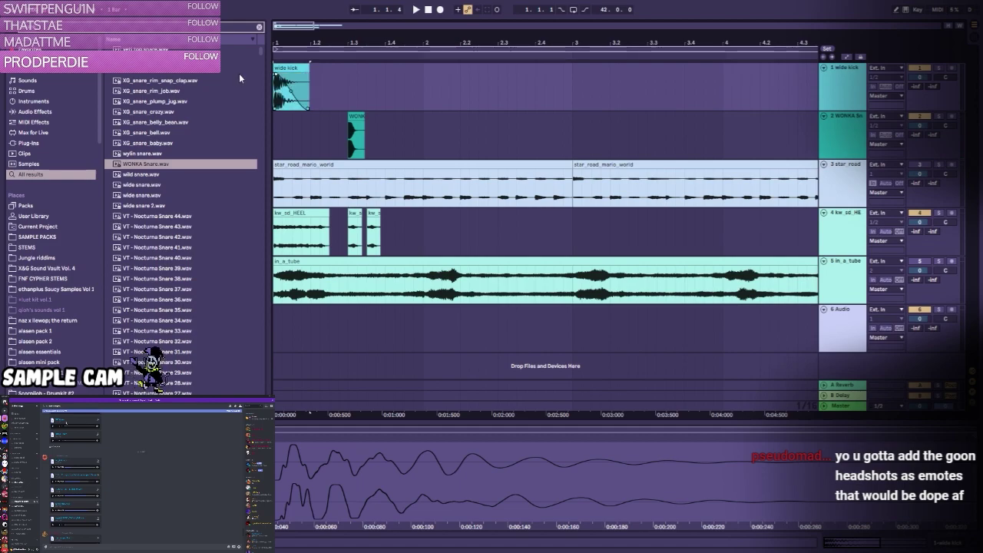
left_click_drag(363, 125, 320, 123)
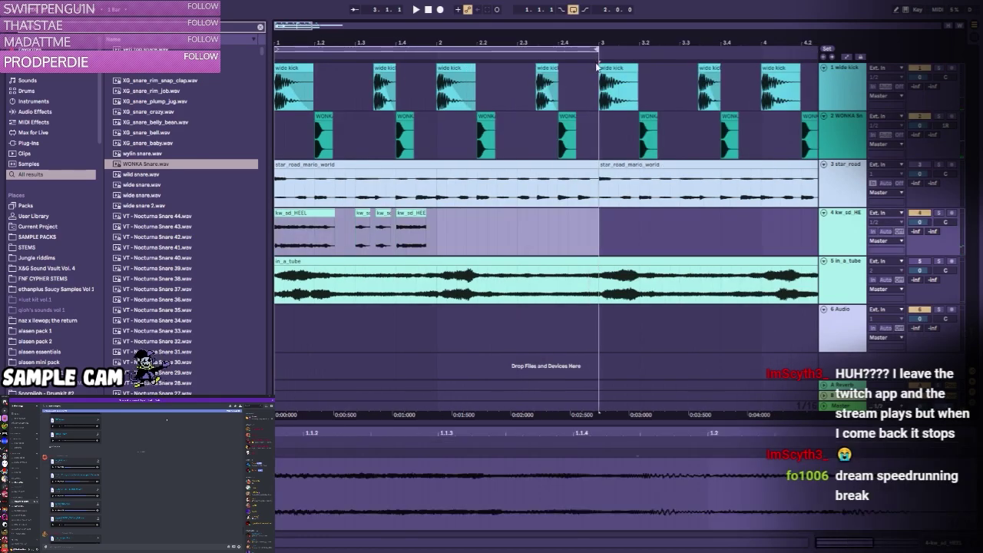
left_click(415, 10)
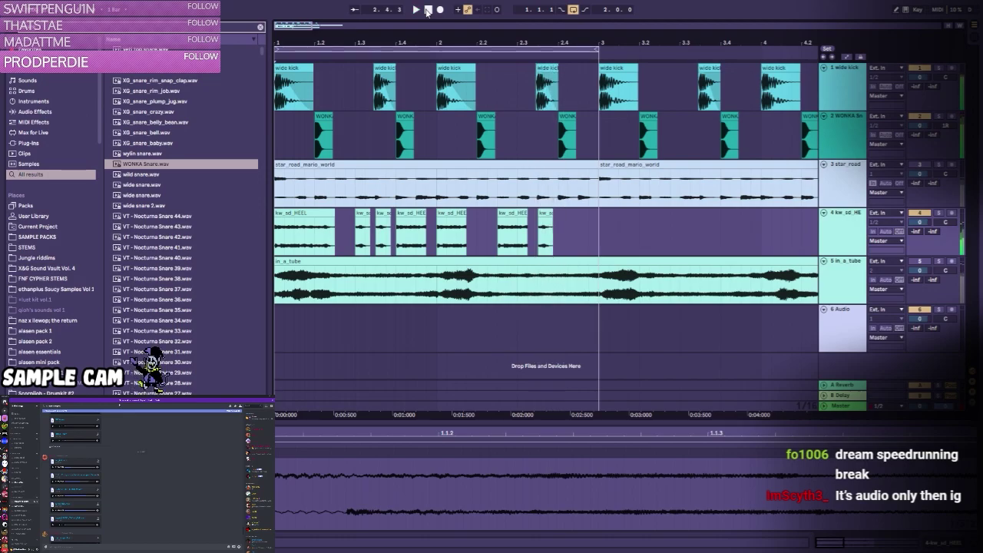
left_click(427, 11)
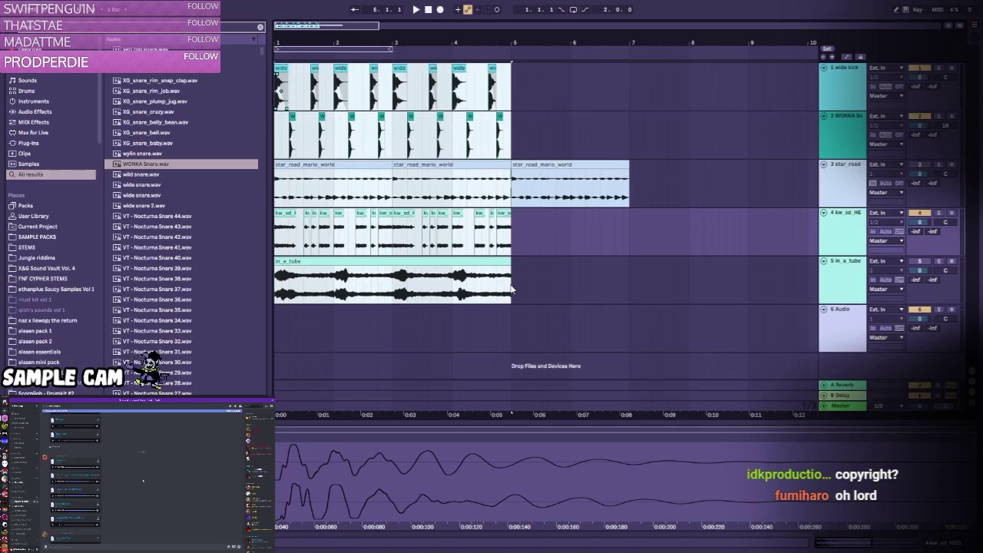
- Duplicate the four-bar section on all five tracks so it fills bars 5 to 9, and play the arrangement
key("ctrl+a")
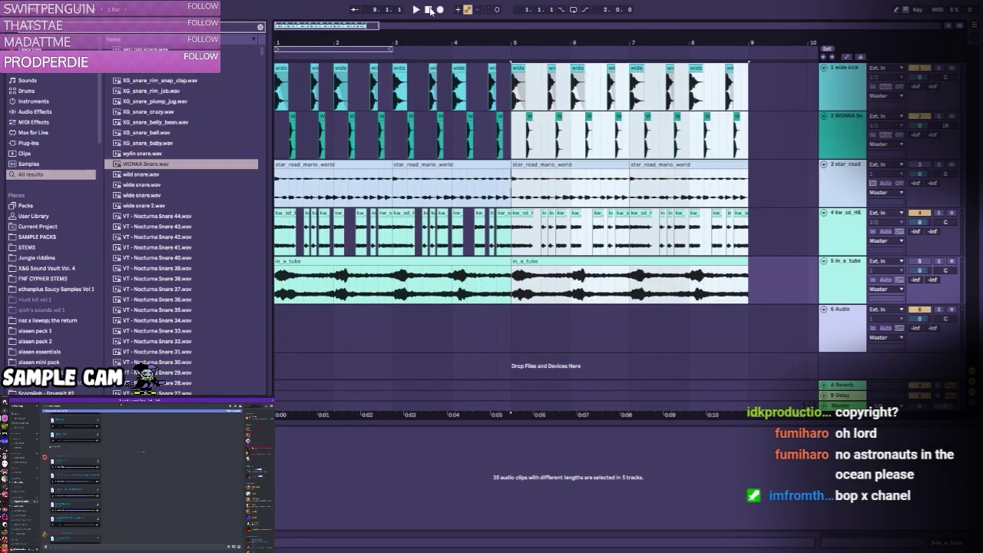
left_click(430, 10)
left_click_drag(613, 43, 617, 78)
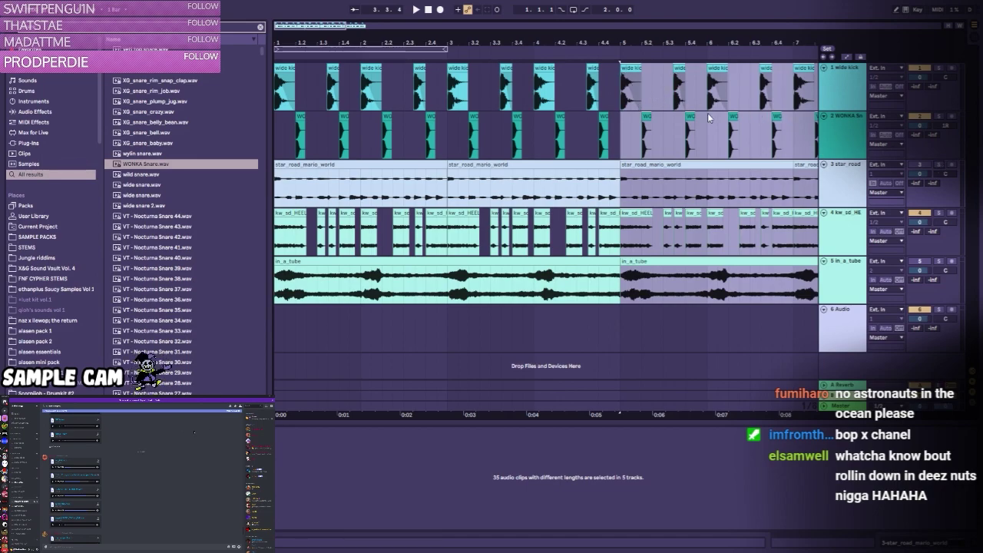
left_click(416, 10)
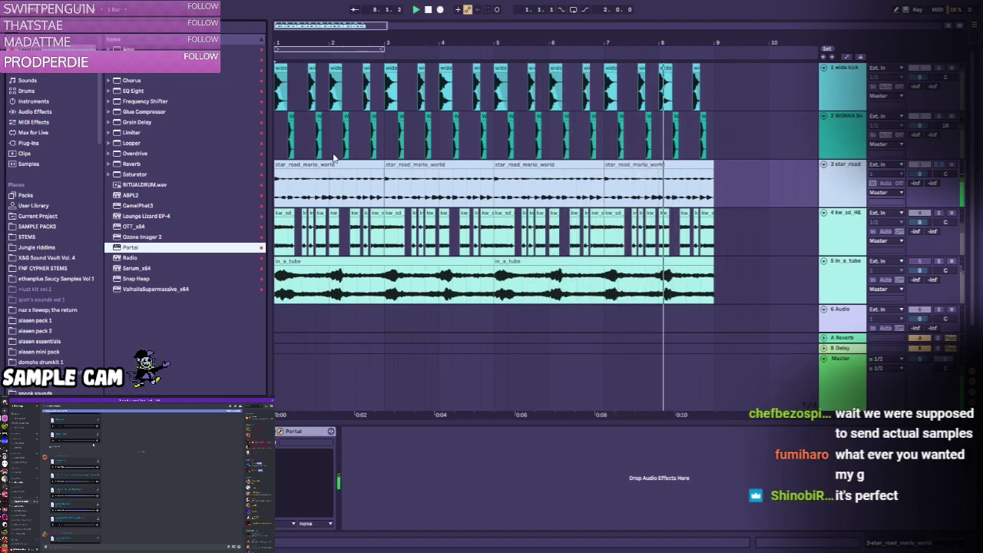
- Duplicate the wide kick pattern and star_road_mario_world loop from bars 9 to 11 into bars 11 to 13
left_click(335, 166)
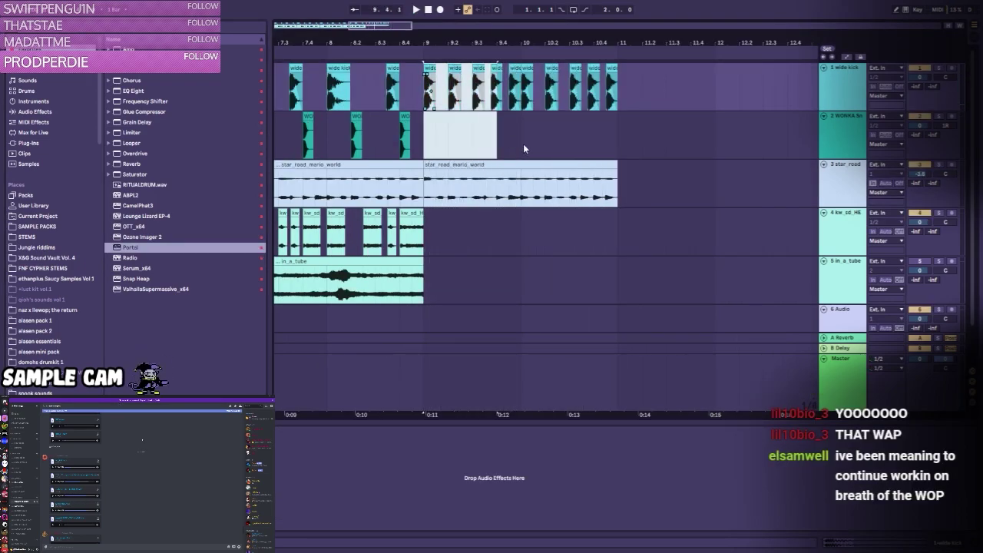
left_click_drag(524, 145, 614, 180)
key("ctrl+d")
left_click(427, 89)
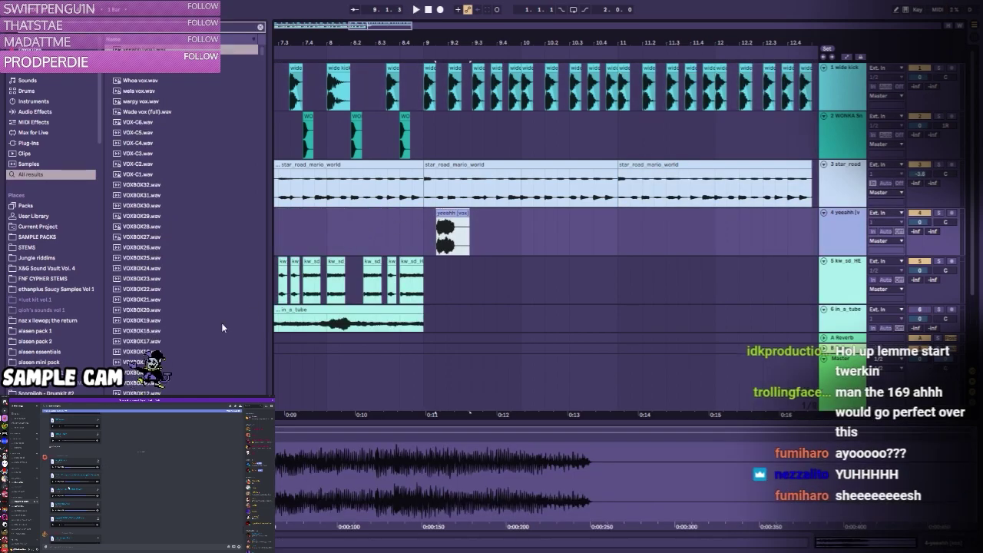
- Lower the yeeahh vox clip's gain and repeat the clip at regular intervals up to bar 13
left_click_drag(158, 468, 157, 495)
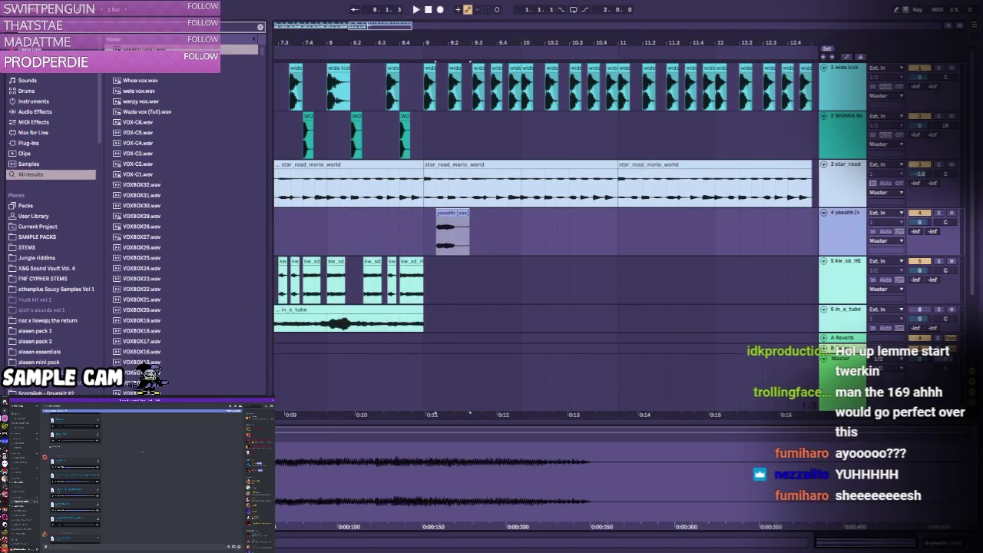
left_click(126, 440)
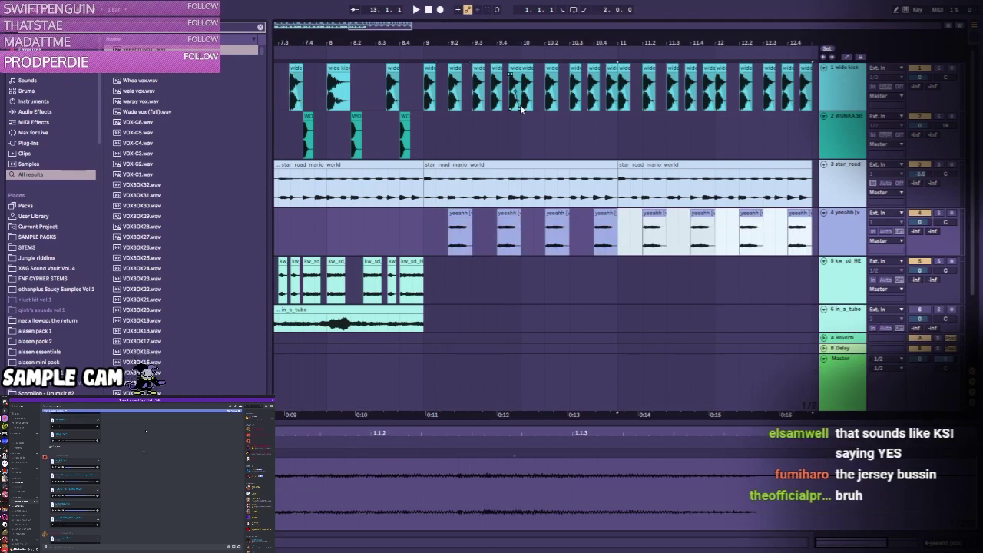
left_click(519, 105)
- Find the +bed 2 sample and lay it out as repeated hits on a new audio track from bar 9
key("ctrl+f")
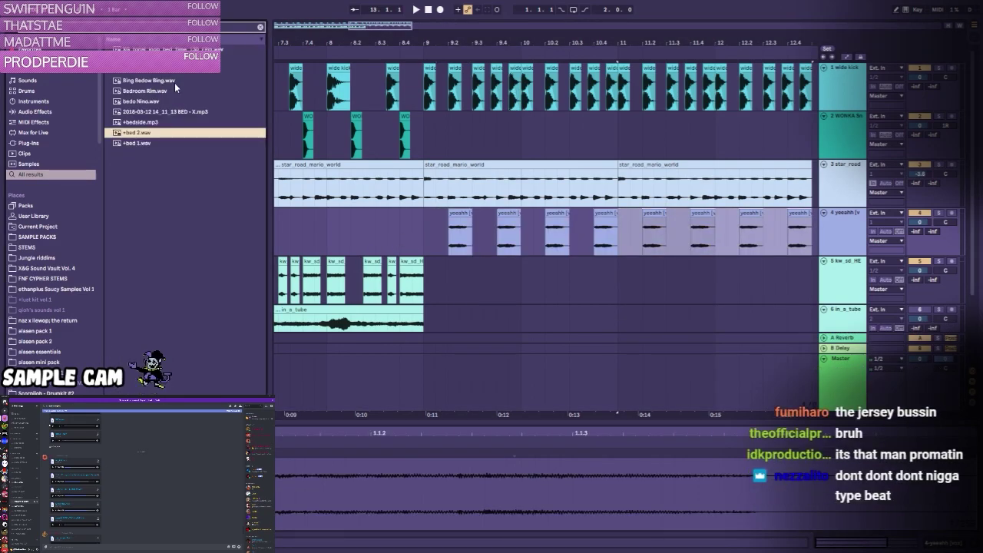
key("ctrl+t")
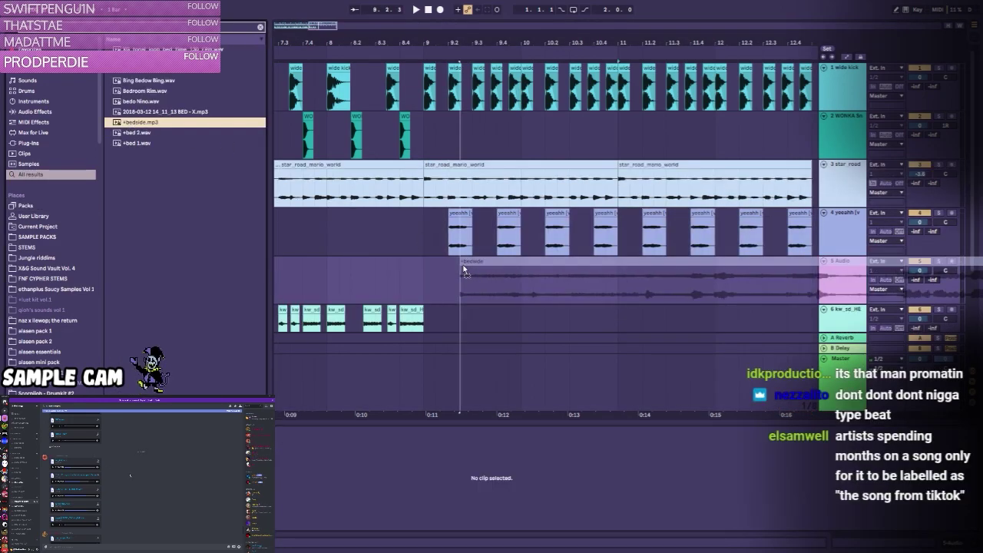
left_click_drag(424, 284, 432, 283)
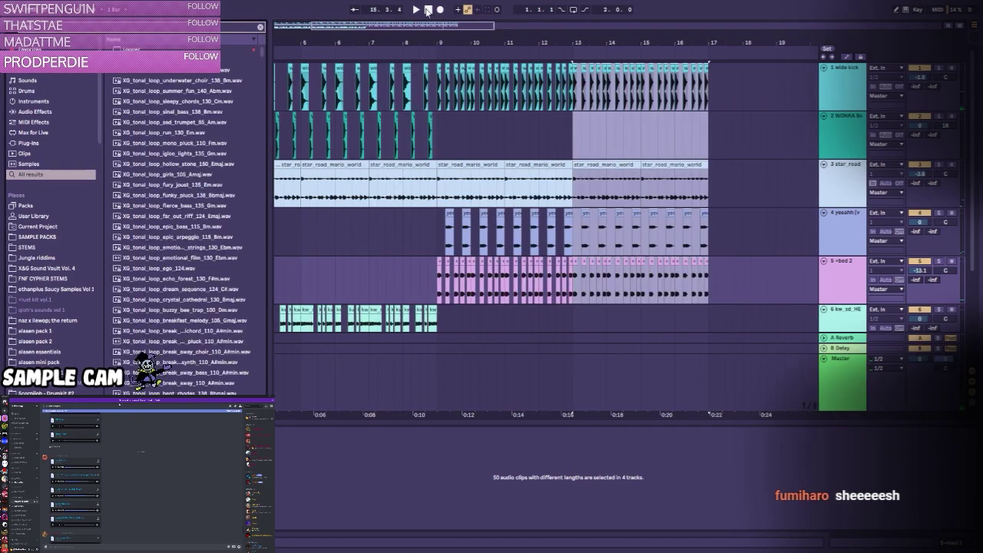
- Browse the loop samples and add Useful shaker loop on a new track from bar 13 to bar 17, playing it back
scroll(226, 255, "down", 1)
scroll(219, 238, "down", 3)
scroll(192, 269, "down", 7)
left_click(181, 294)
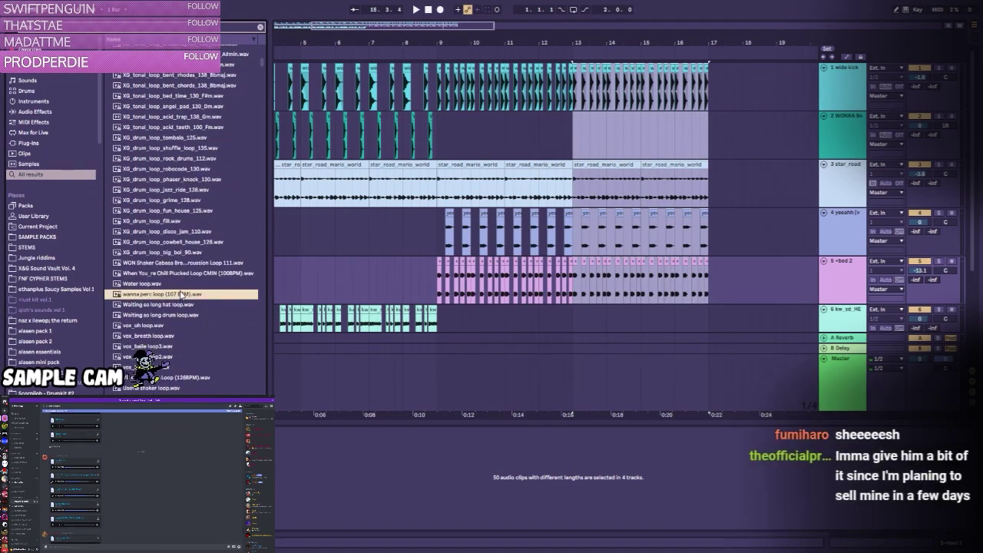
left_click(415, 10)
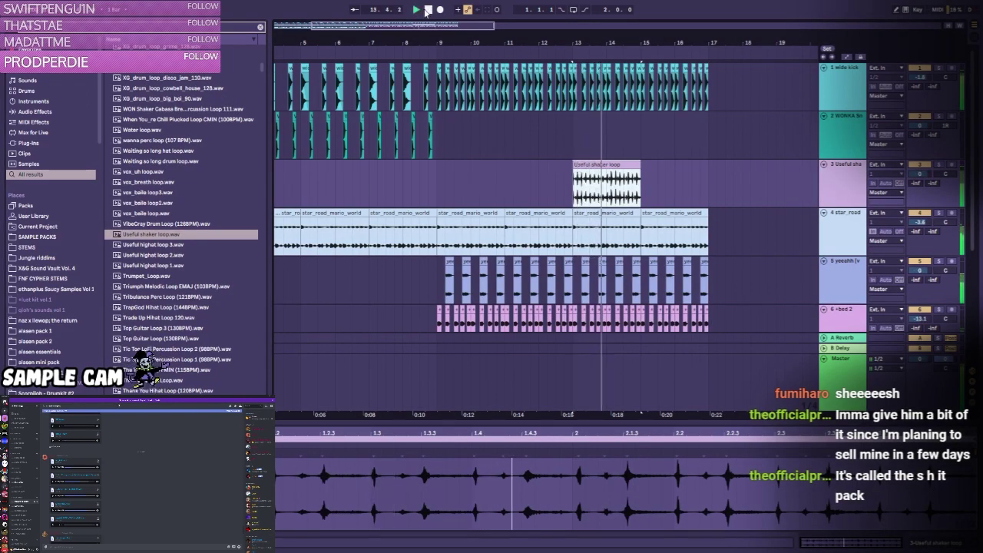
left_click(427, 10)
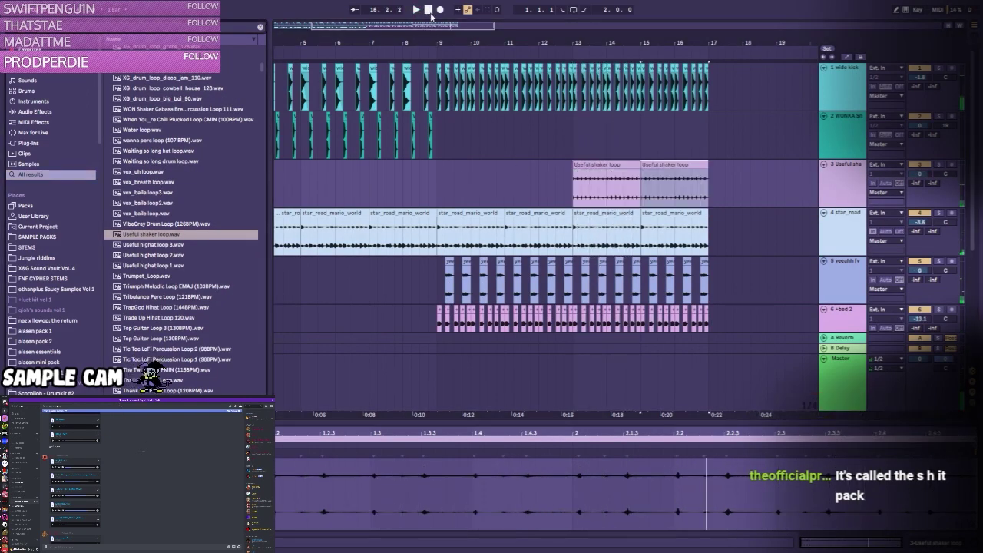
- Search the samples for "clap" and audition the XG claps, ending on XG_clap_pasdat.wav
key("ctrl+f")
type("clap")
left_click(208, 124)
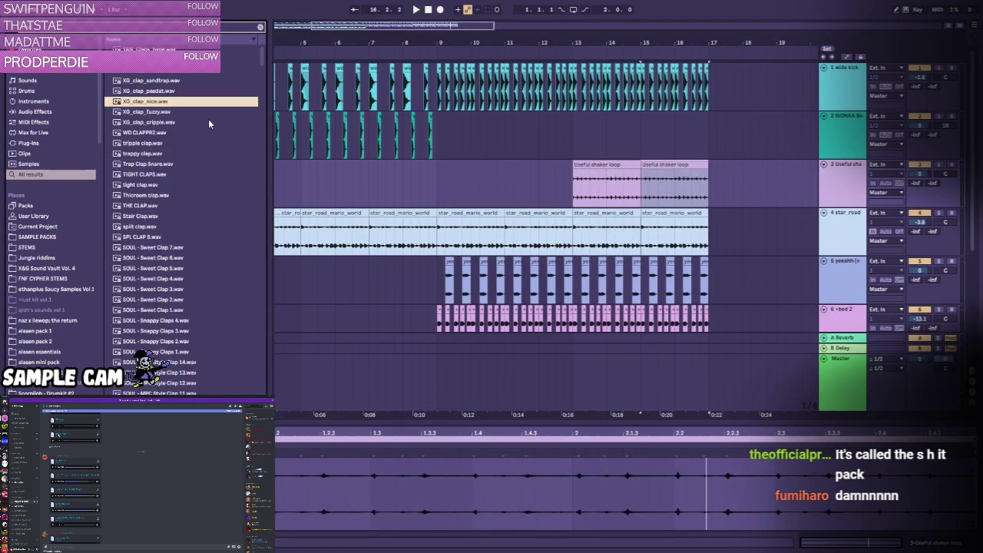
key("Up")
key("Up")
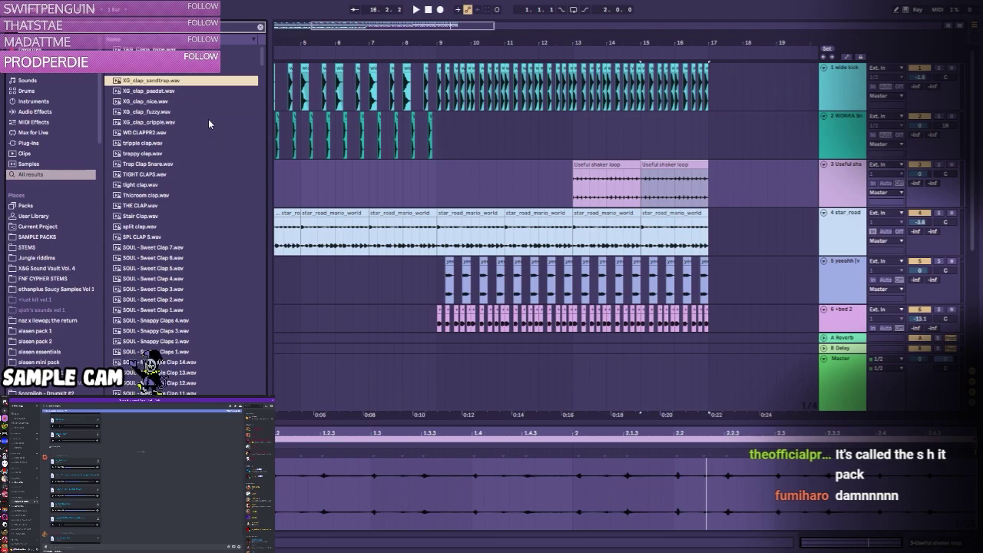
key("Down")
- Play back the arrangement and record the first four bars of the soloed kw_sd_HEEL track onto a new Resampling track
left_click(415, 10)
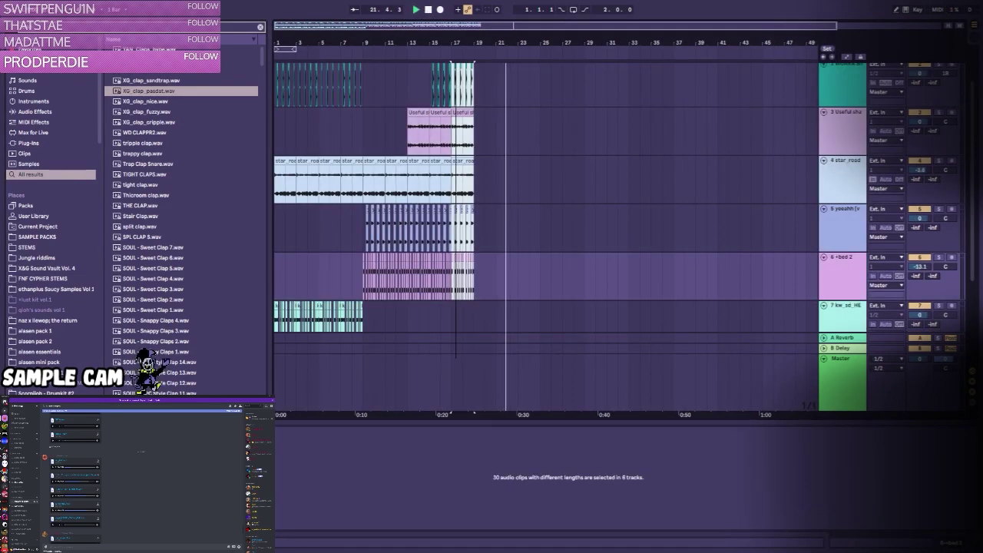
left_click_drag(463, 28, 524, 27)
left_click(428, 10)
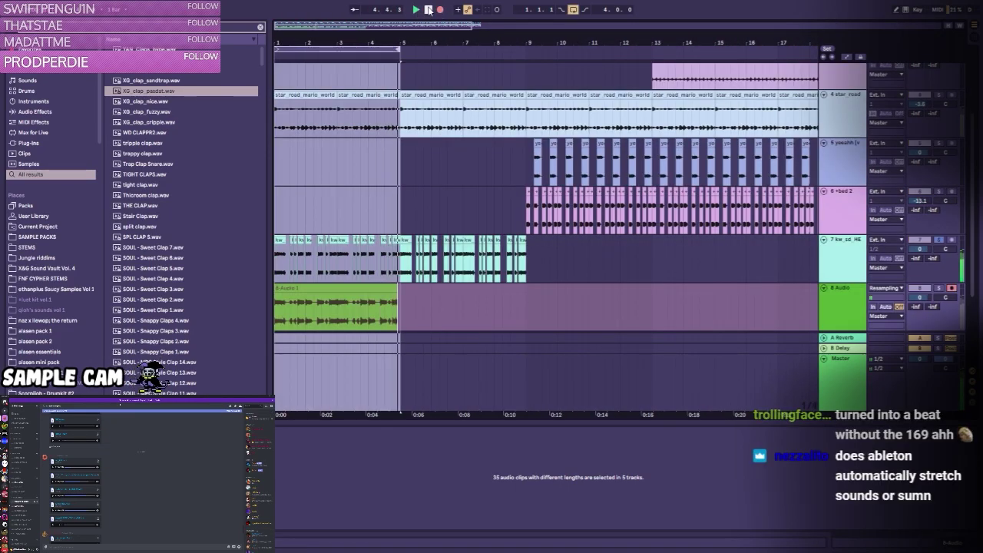
left_click(428, 10)
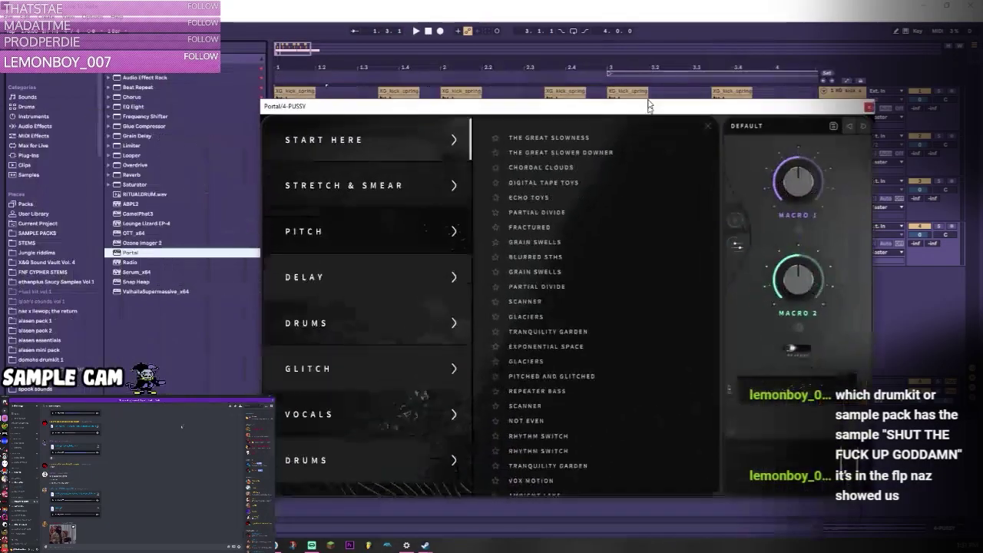
- Load the NORA DESTROYA delay preset in Portal on track 4 and play the beat with it
left_click_drag(638, 101, 676, 281)
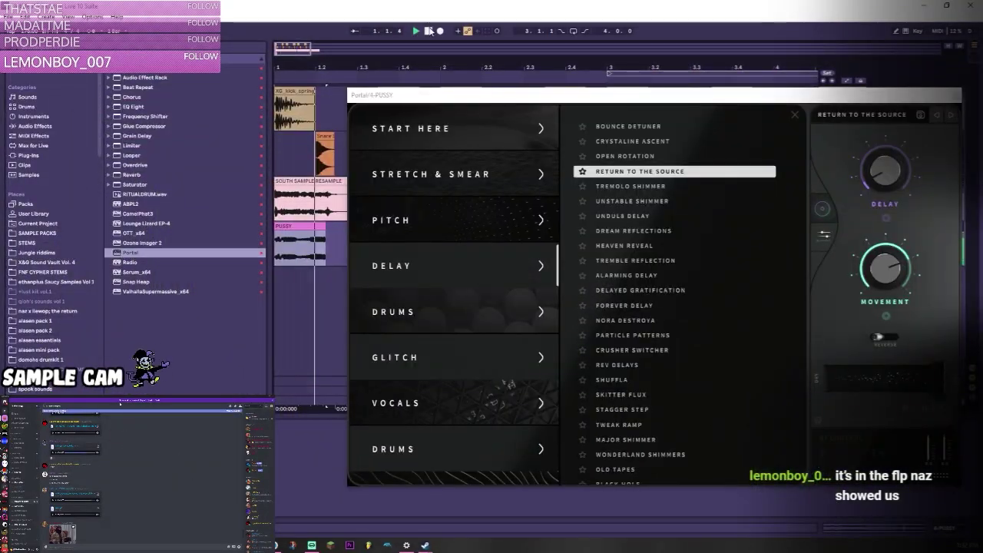
left_click(430, 31)
left_click(625, 320)
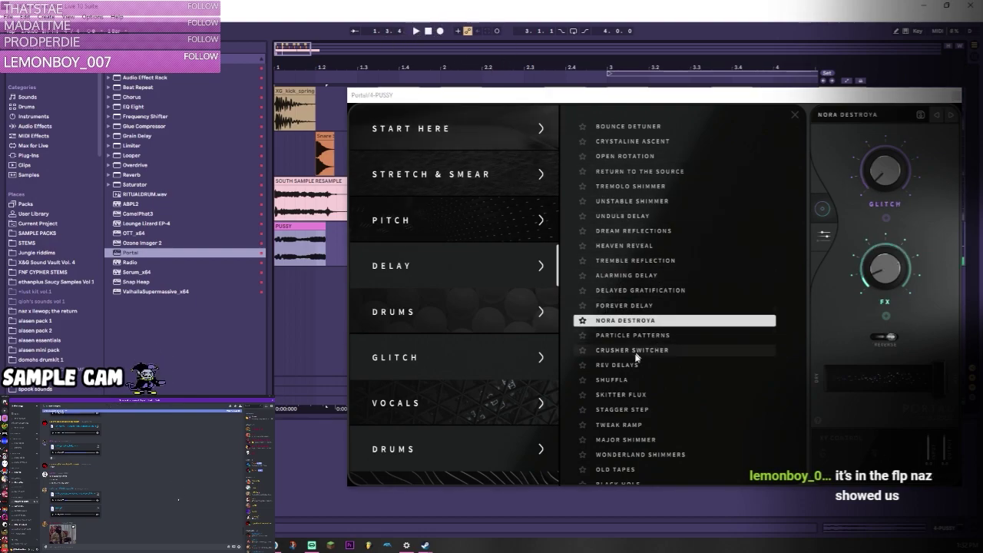
left_click(415, 32)
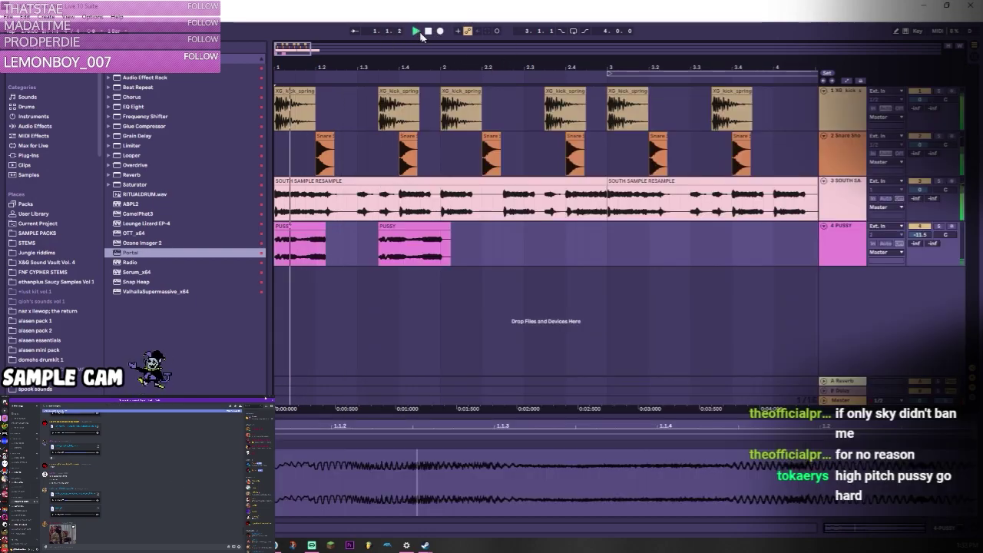
- Move the second vocal chop on track 4 to the start of bar 3 and play the arrangement
left_click_drag(420, 226, 487, 236)
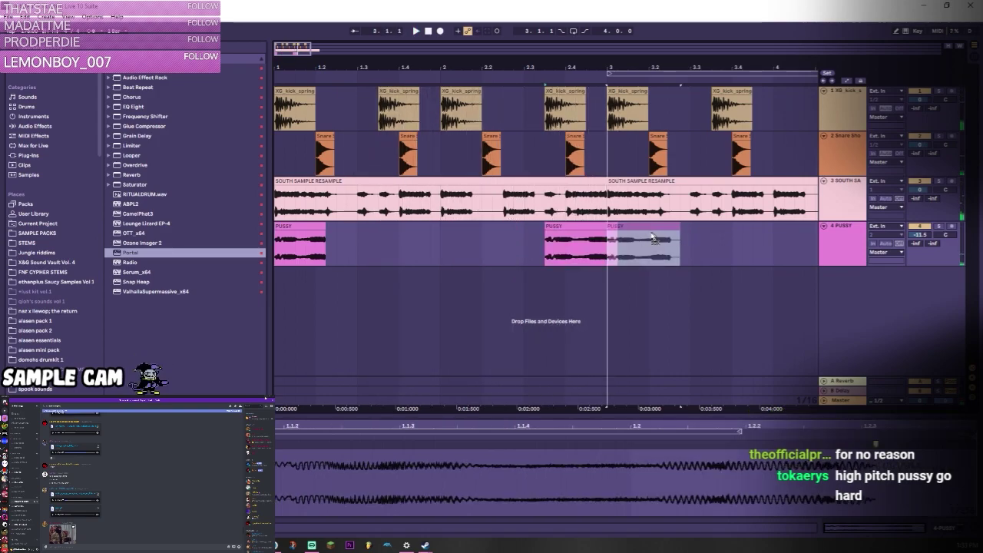
left_click_drag(652, 236, 654, 235)
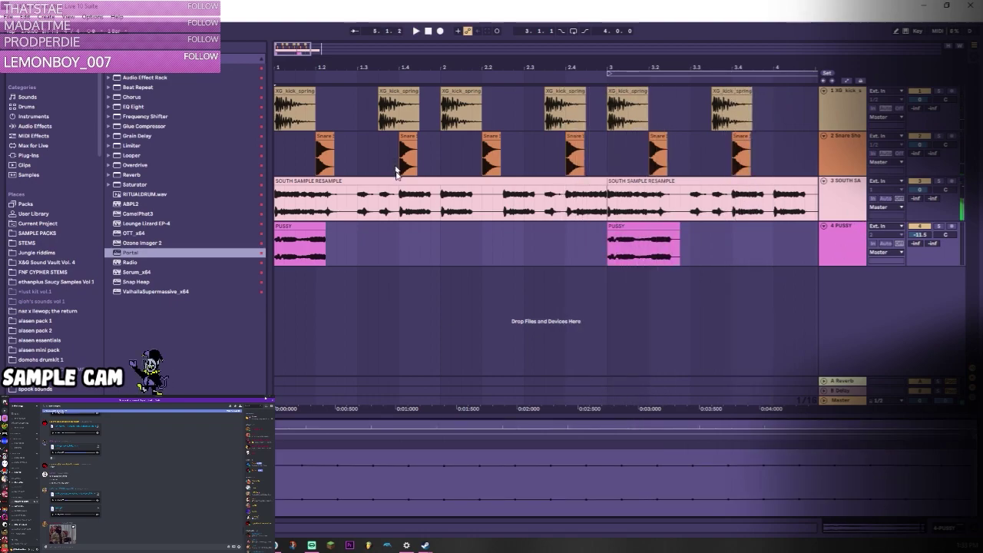
key("space")
left_click(411, 180)
- Audition the long vocal sample soloed on new track 5 and repeat a one-bar section of it over bars 1 and 2
left_click_drag(325, 244, 280, 286)
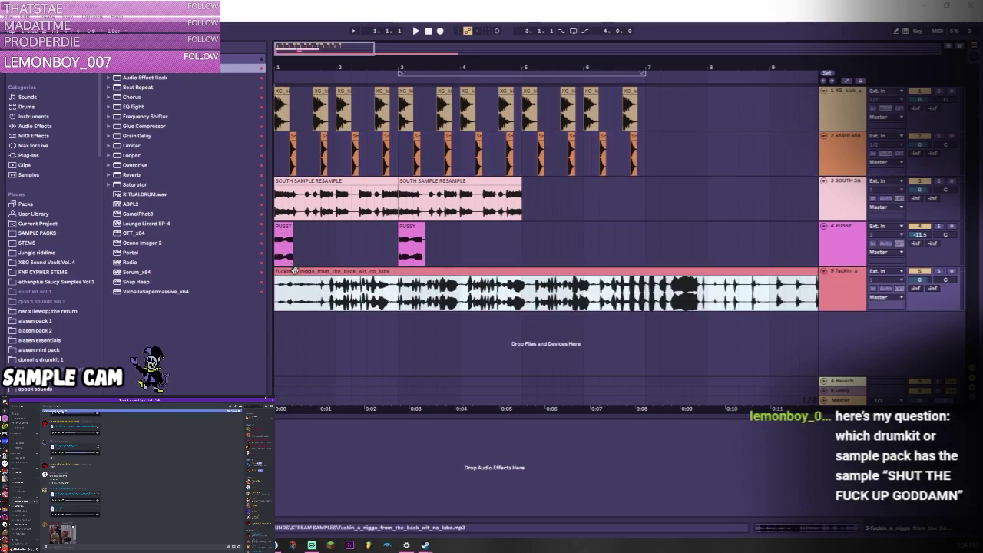
left_click(945, 272)
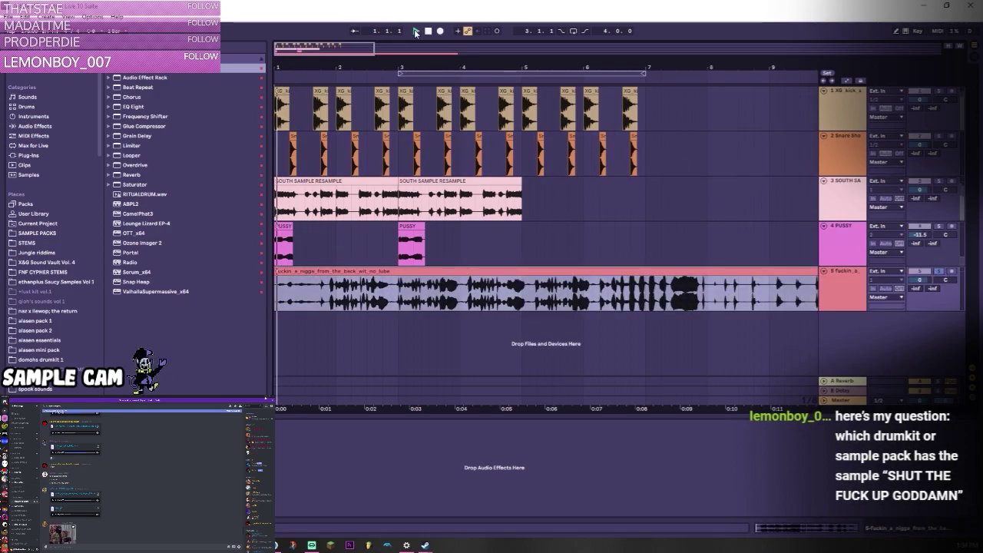
left_click(415, 33)
left_click_drag(289, 48, 289, 56)
left_click(428, 31)
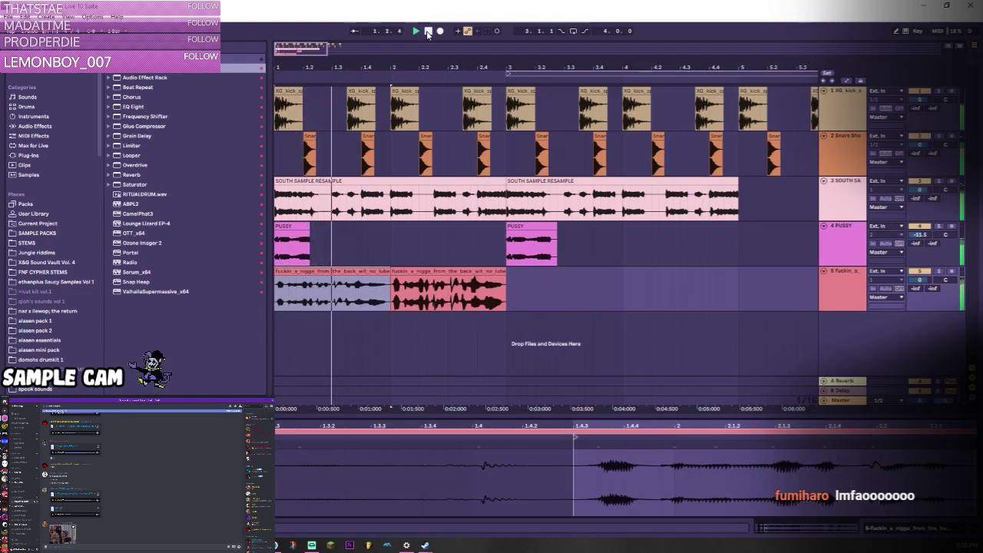
key("space")
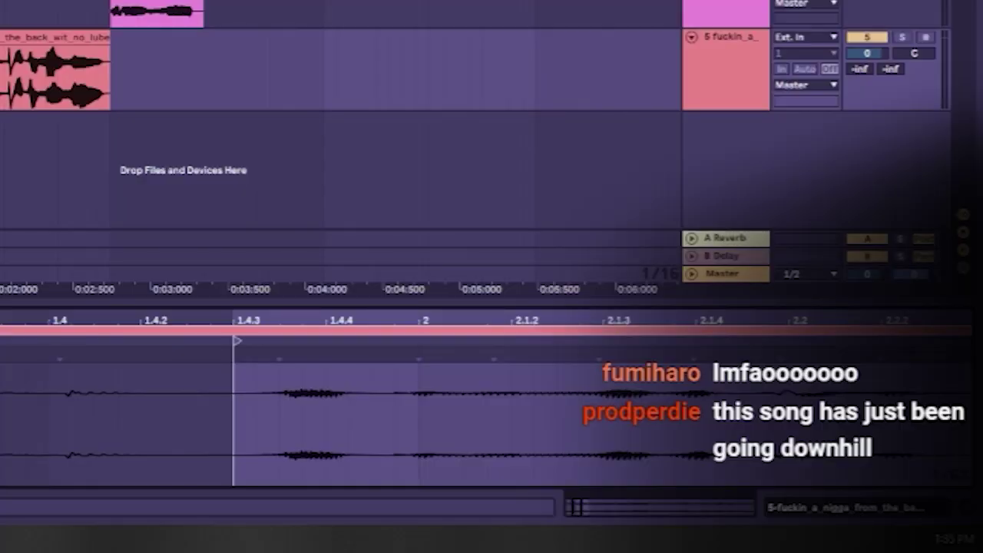
- Rearrange the snare hits on track 2 near the end of the loop, moving one to 8.4
left_click_drag(479, 136, 503, 136)
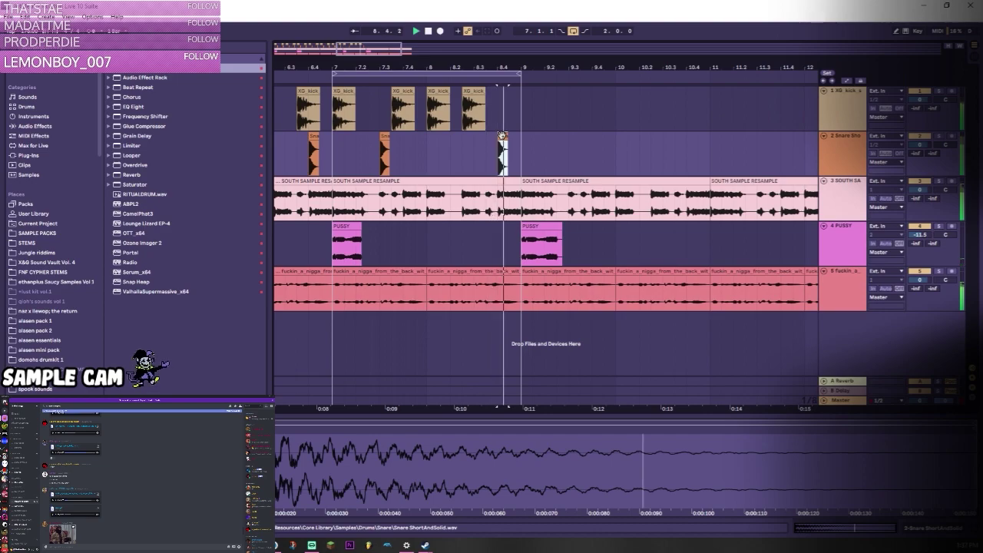
left_click_drag(581, 136, 566, 136)
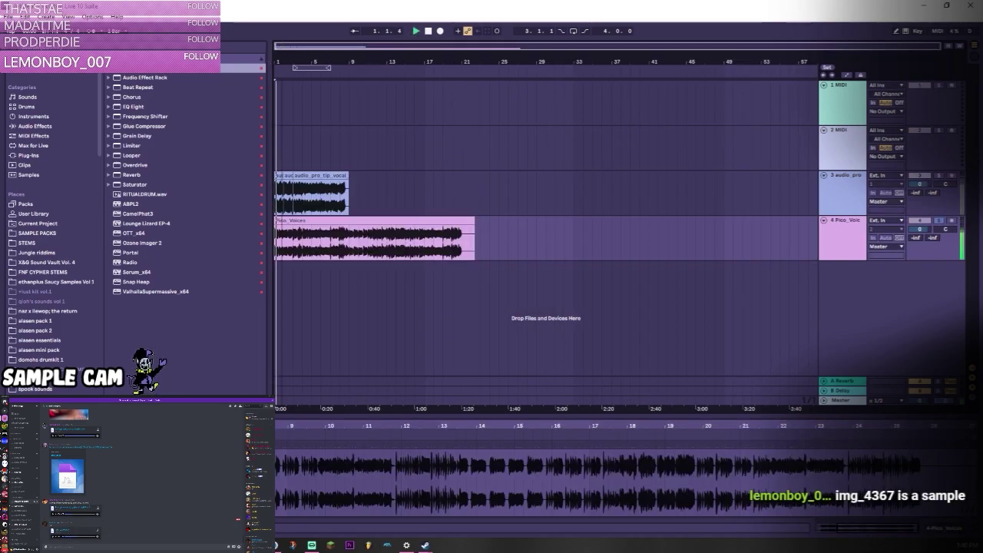
- Build a drum pattern from MM_kick6, a VT - Nocturna snare and Clap (Ring) above the two vocal loops and play it back
left_click_drag(346, 62, 345, 142)
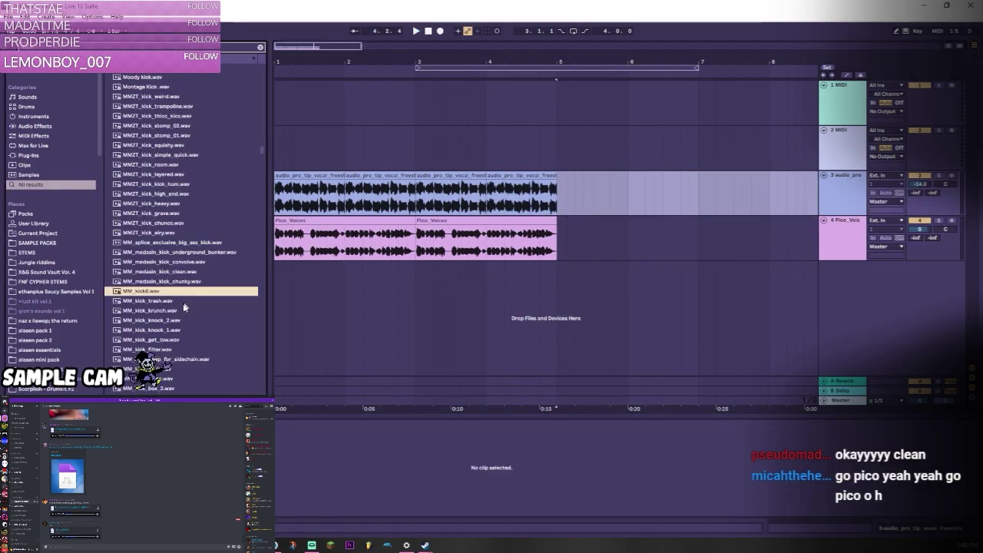
left_click_drag(267, 248, 224, 273)
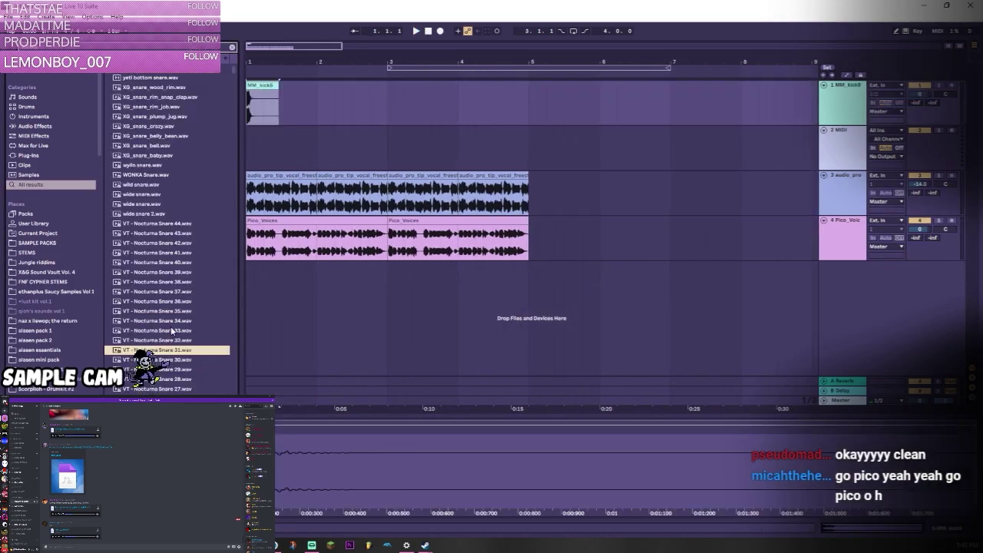
left_click(329, 132)
left_click(281, 145)
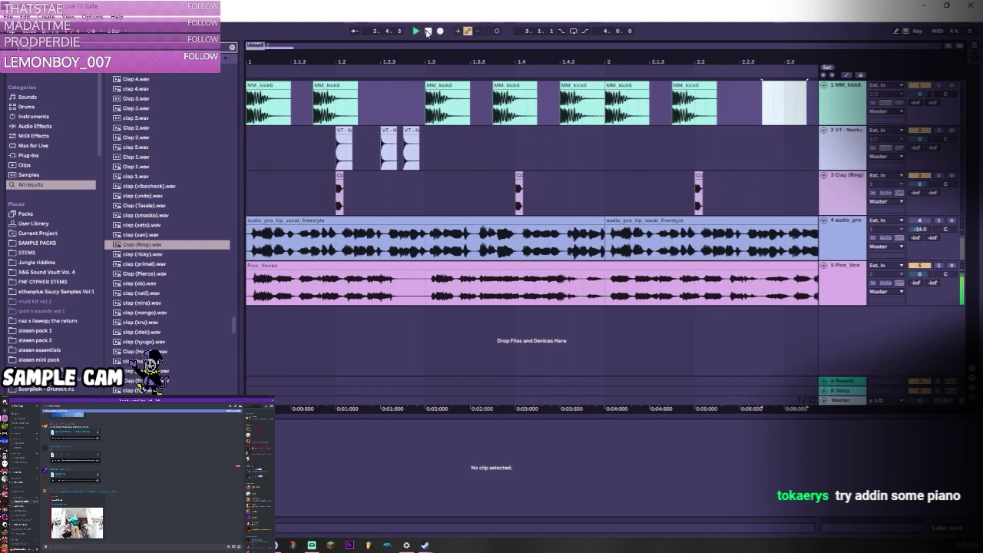
left_click(427, 31)
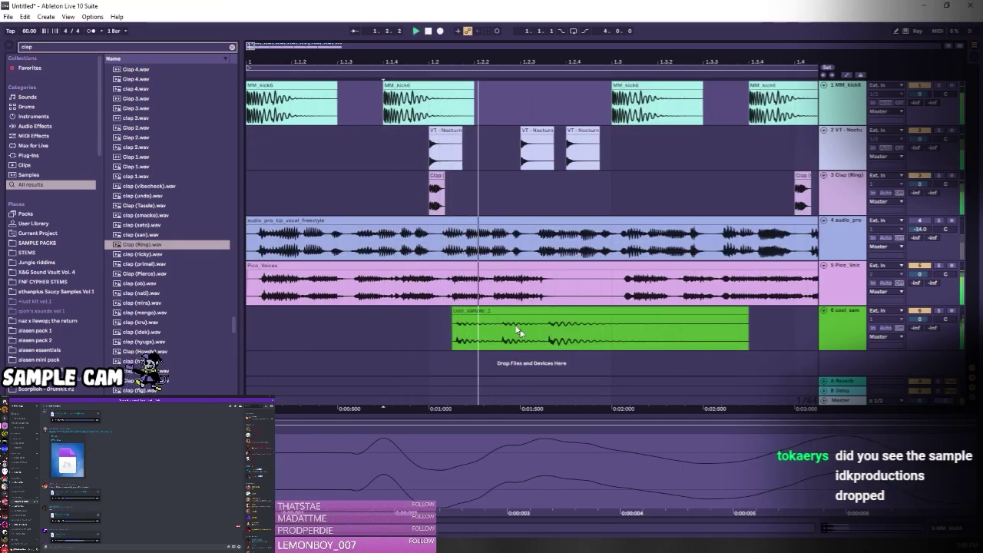
- Chop cool_sample_1 on track 6 into shorter repeats starting at 1.2.2 and fade out the last slice
left_click(516, 313)
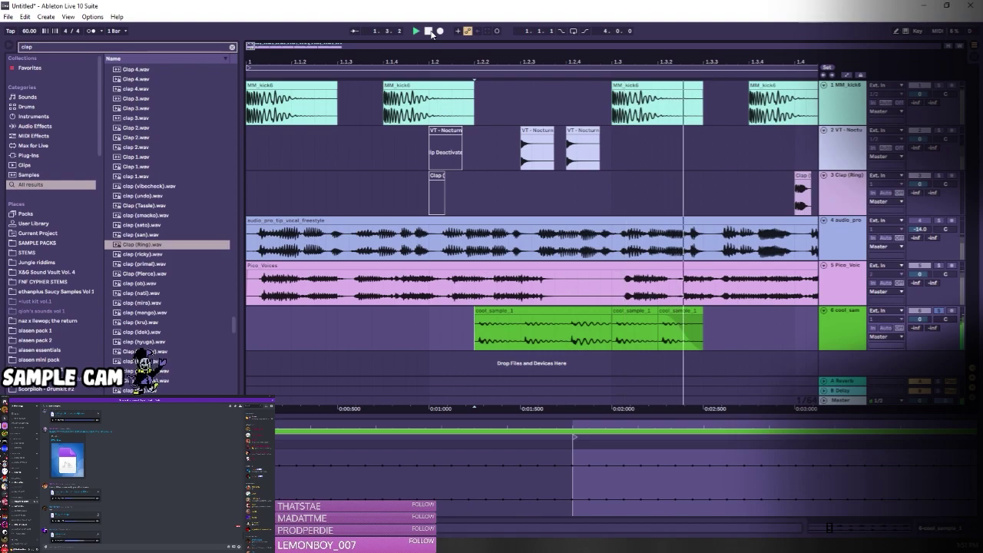
key("space")
left_click_drag(668, 319, 682, 319)
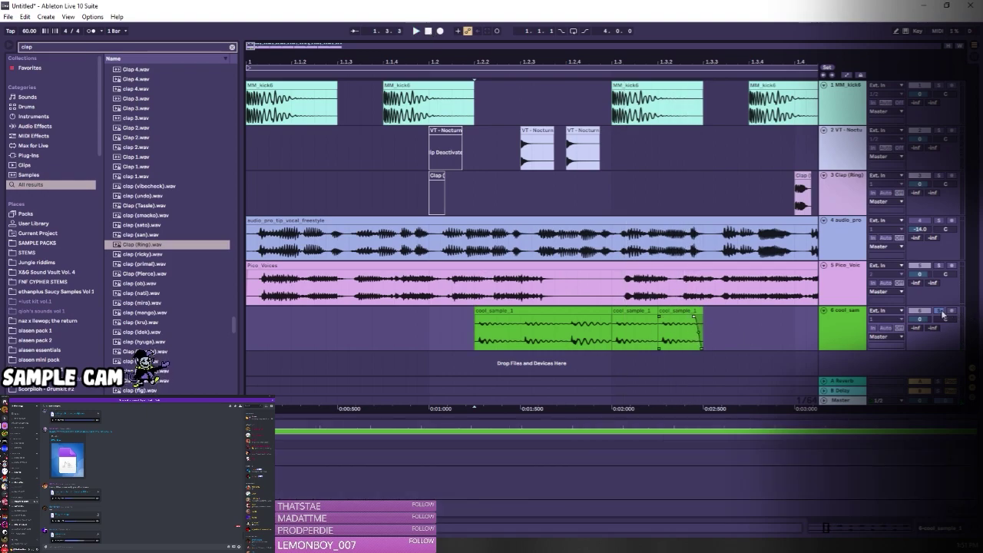
left_click(384, 143)
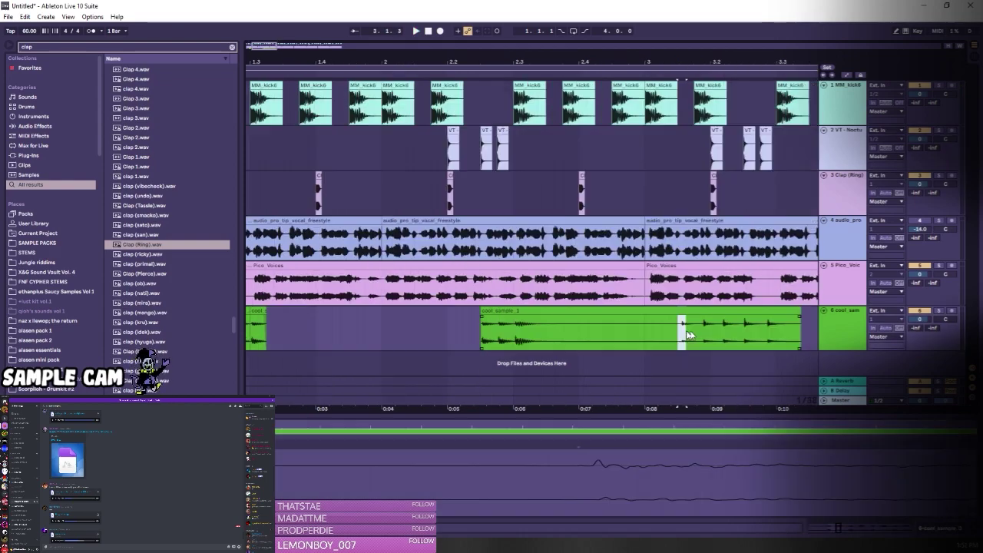
left_click(687, 335)
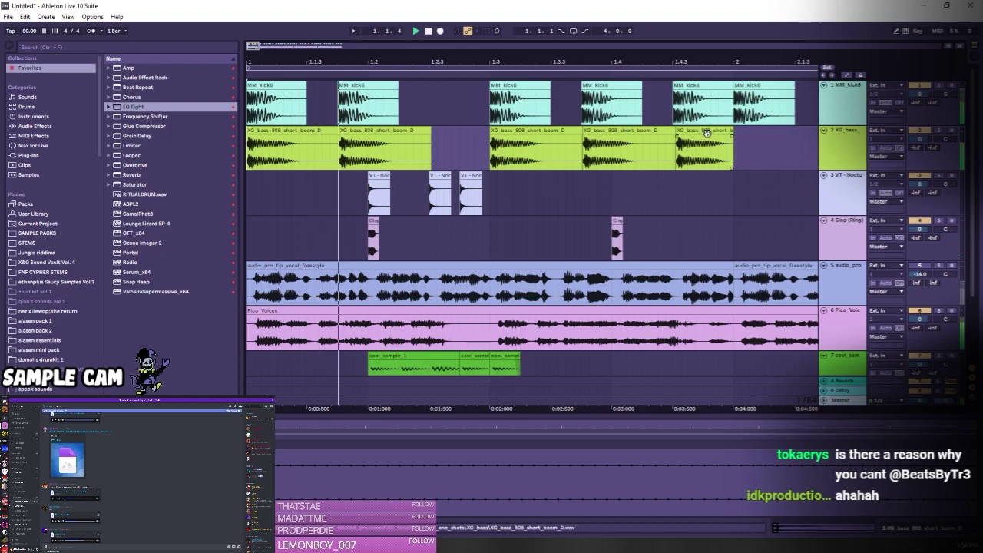
- Duplicate the last XG_bass_808_short_boom_D clip of bar 1 to continue the bass pattern on track 2
left_click(706, 132)
key("ctrl+d")
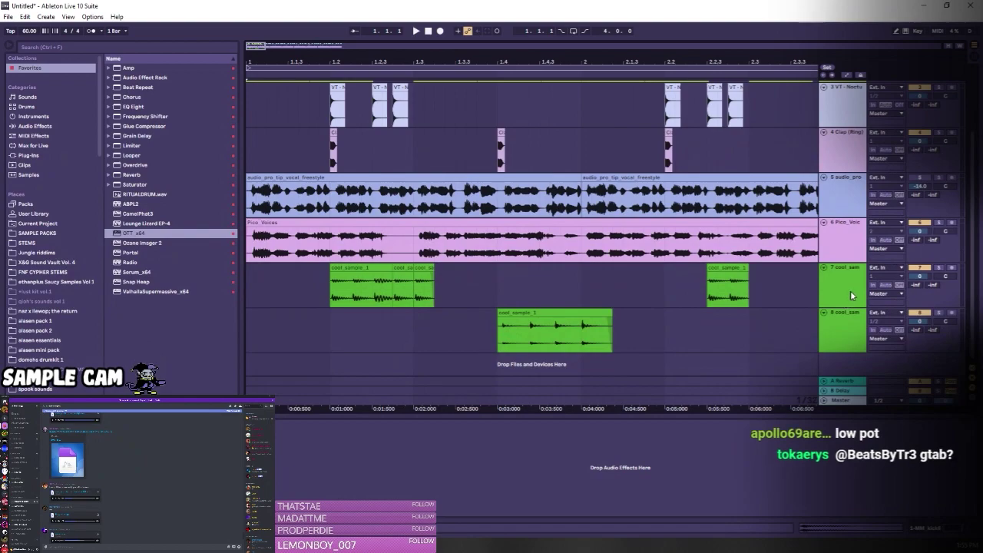
- Group the two cool_sample_1 tracks, 7 and 8
left_click(851, 295)
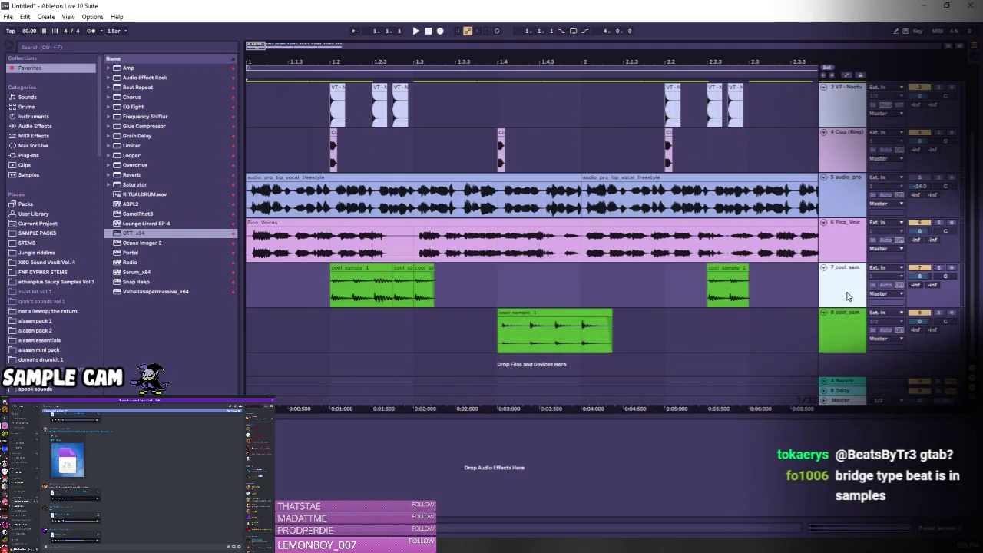
key("ctrl+g")
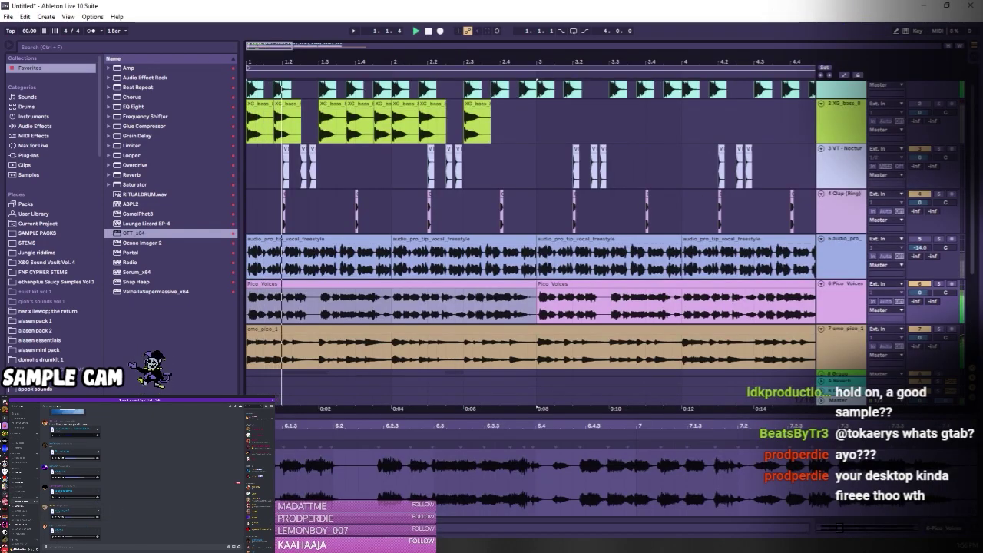
left_click_drag(461, 7, 197, 193)
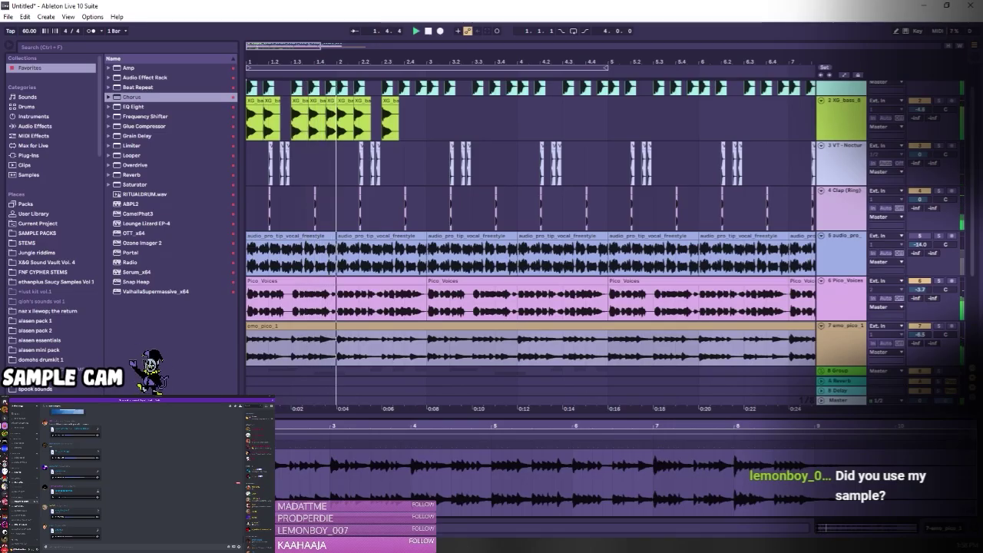
left_click(391, 115)
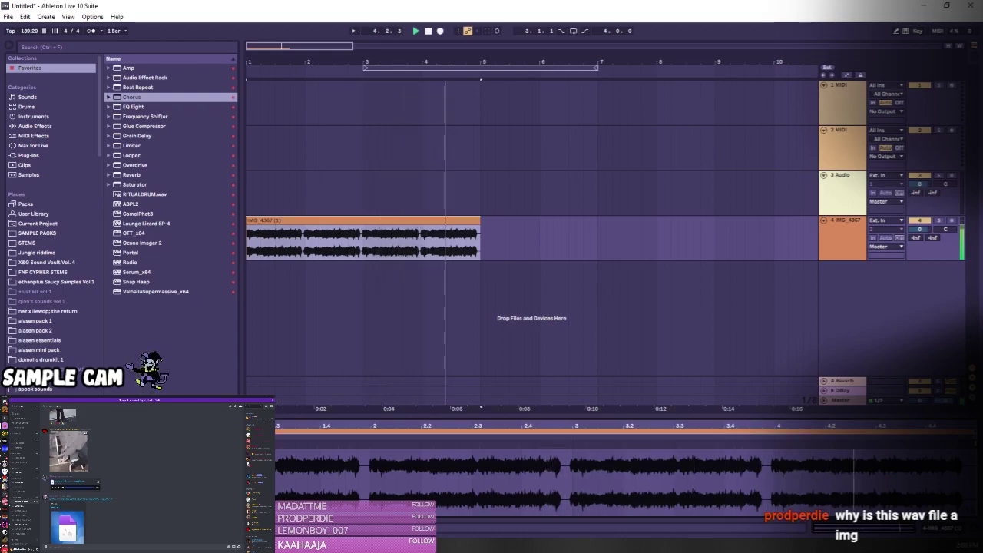
- Audition the kick samples and place XG_kick_good at the start of bar 1 on track 1
key("Down")
key("Down")
key("Down")
key("Down")
key("Down")
key("Down")
key("Down")
key("Down")
key("Down")
key("Down")
key("Down")
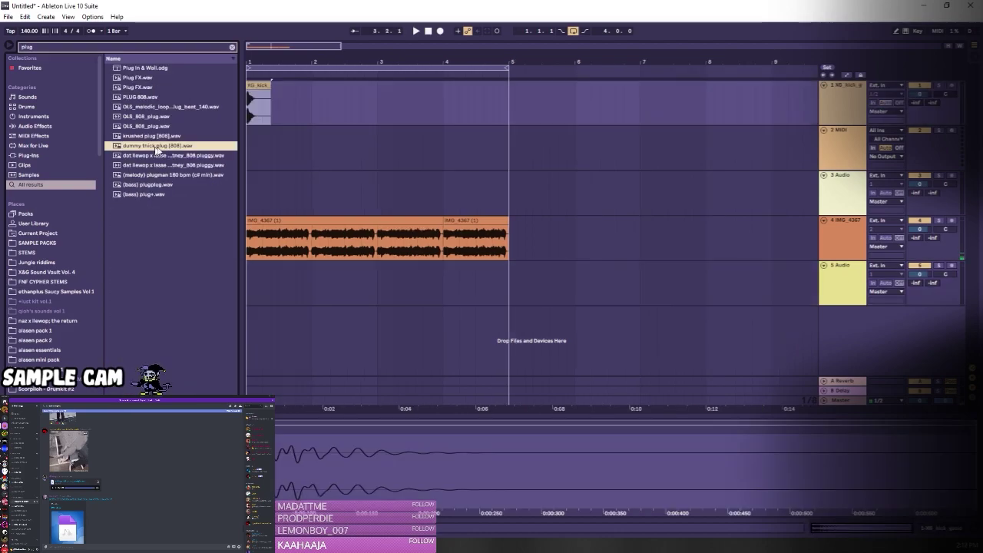
- Try out dummy thick plug [808].wav on track 2 from bar 1 with the kick and remove it again
left_click_drag(158, 148, 248, 155)
key("space")
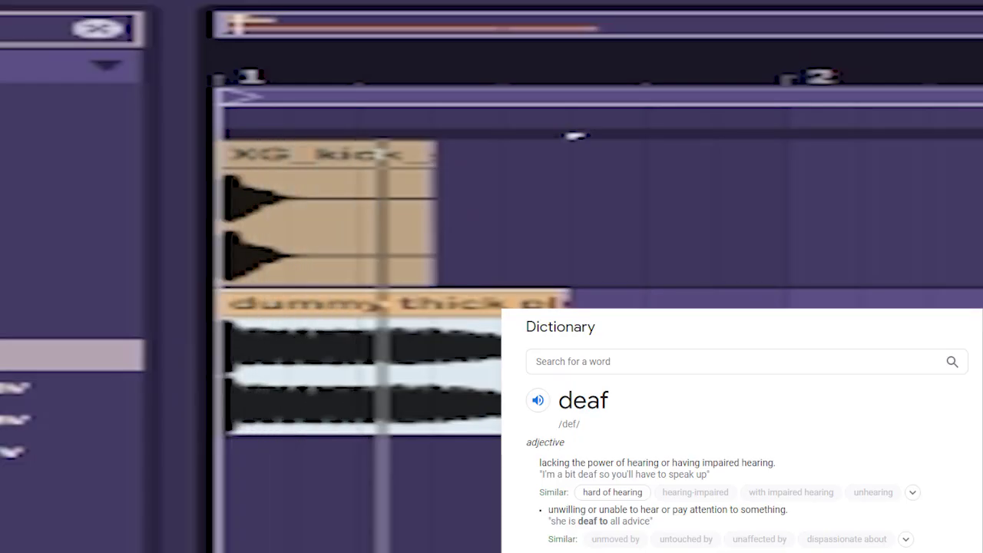
key("space")
left_click_drag(265, 62, 265, 81)
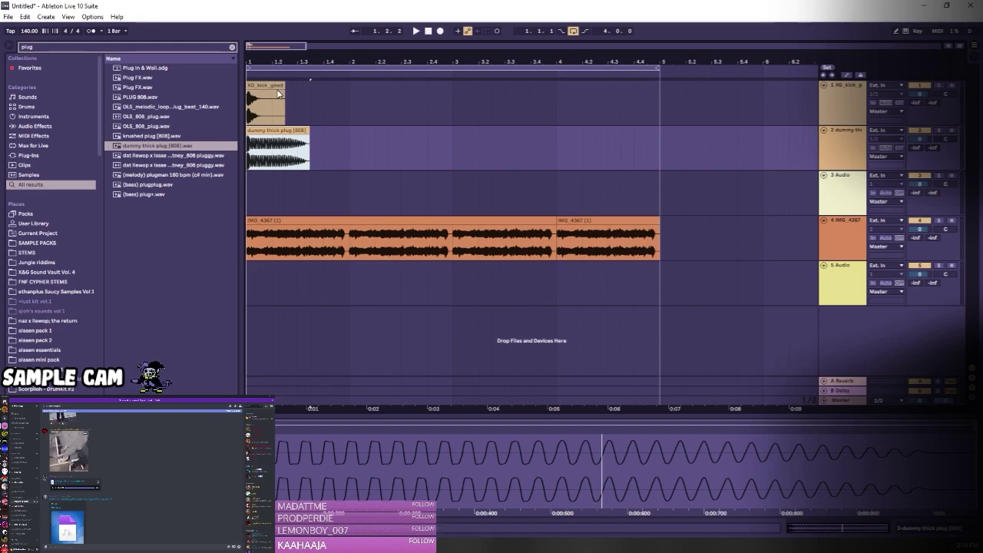
key("Delete")
- Audition the other plug samples and lay krushed plug [808] under the two kick hits on track 2, playing it back
left_click(141, 79)
left_click(144, 86)
left_click(145, 80)
key("Down")
key("Down")
key("Up")
key("Down")
key("Down")
key("Down")
key("Down")
key("Down")
key("Down")
key("Up")
key("Up")
key("Up")
key("Up")
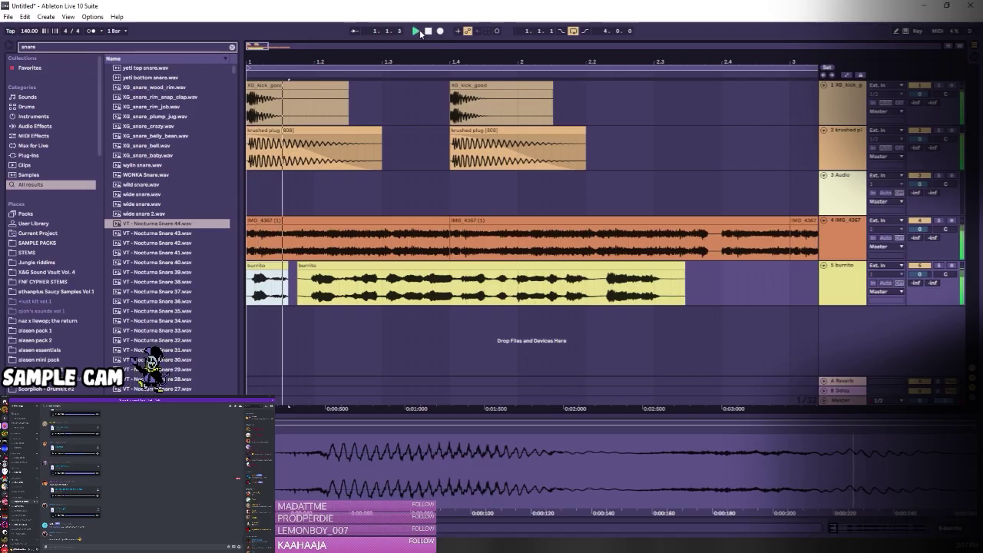
left_click(428, 33)
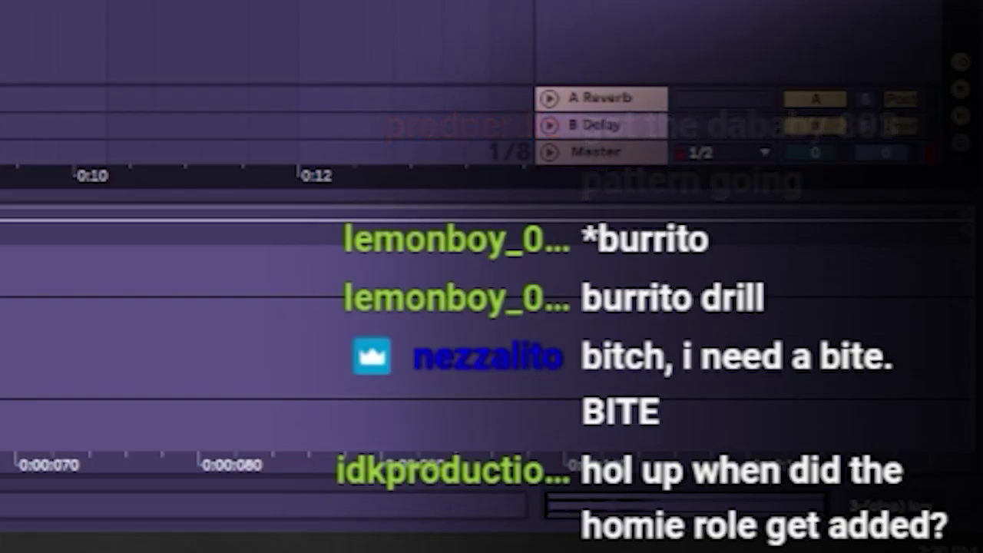
- Insert a new MIDI track below the clap track for a Drum Rack and play back the beat
right_click(840, 176)
key("ctrl+shift+t")
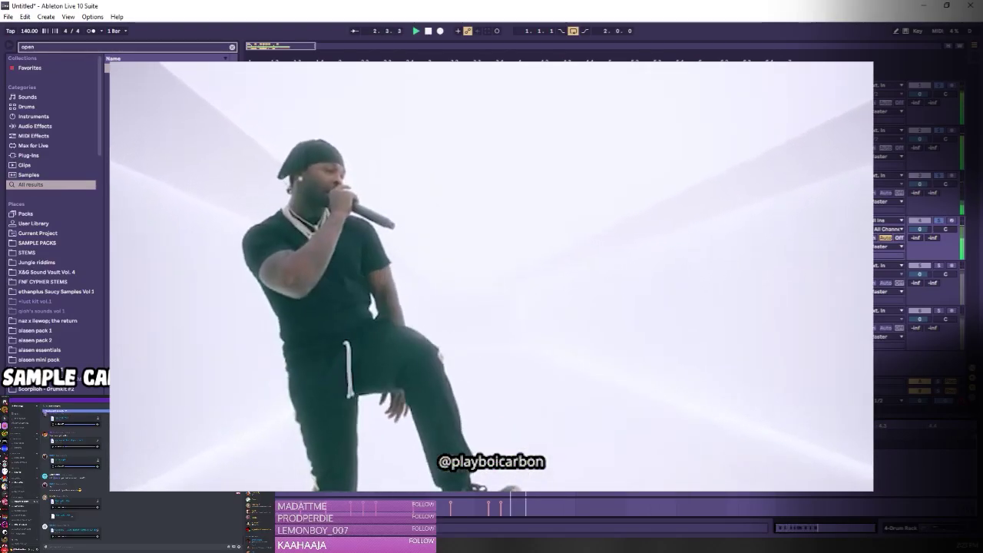
left_click(415, 31)
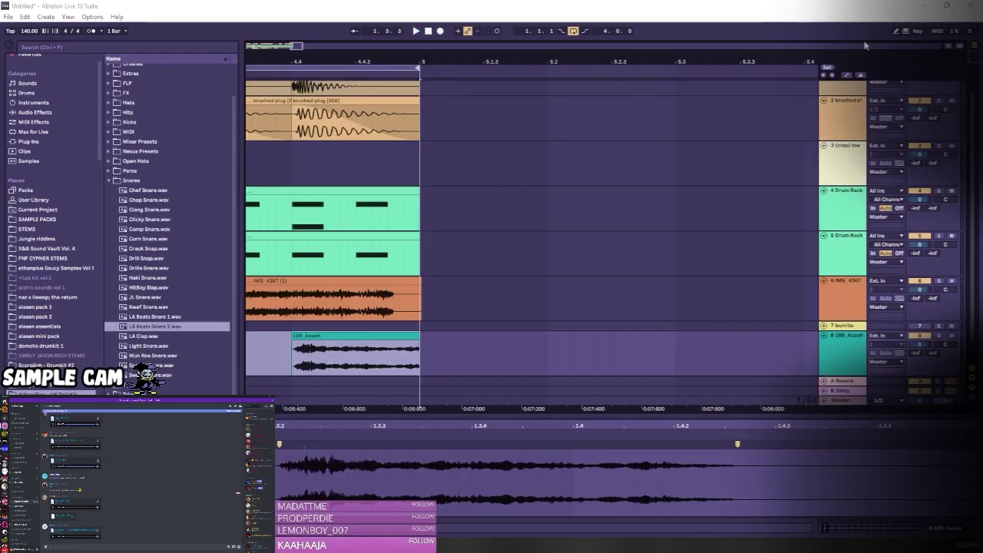
left_click_drag(289, 49, 288, 41)
left_click_drag(288, 41, 287, 30)
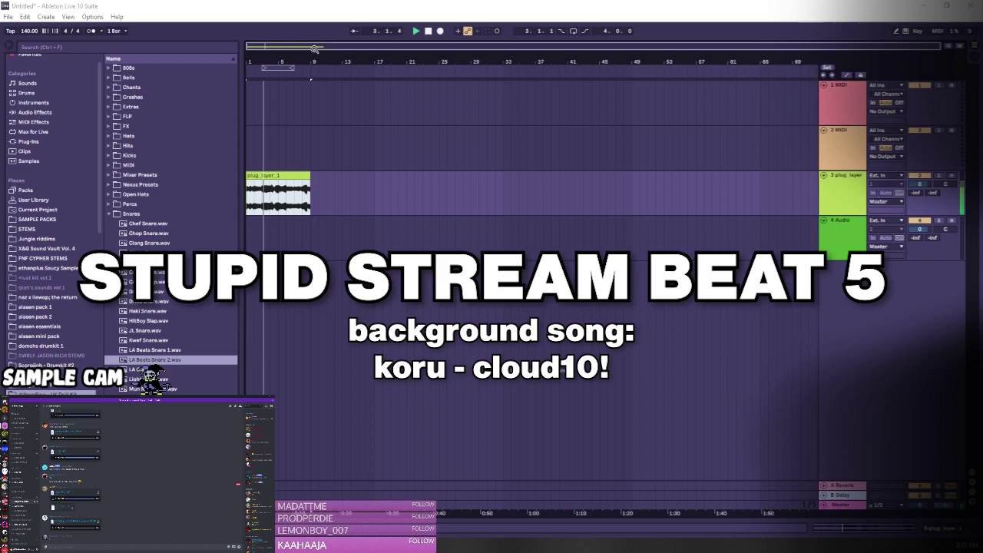
- Open the plug_layer_1 clip on track 3 in the clip editor
left_click_drag(274, 40, 274, 49)
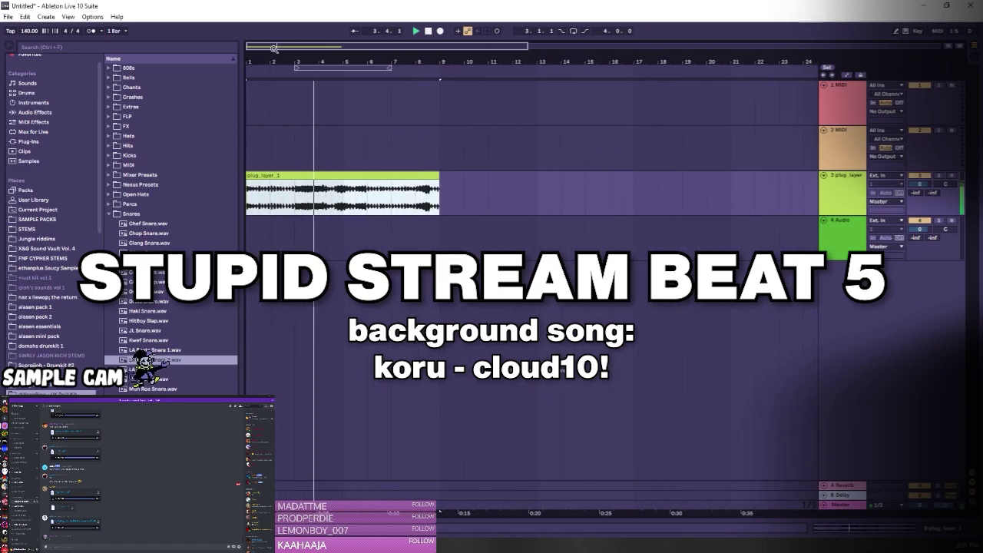
double_click(370, 175)
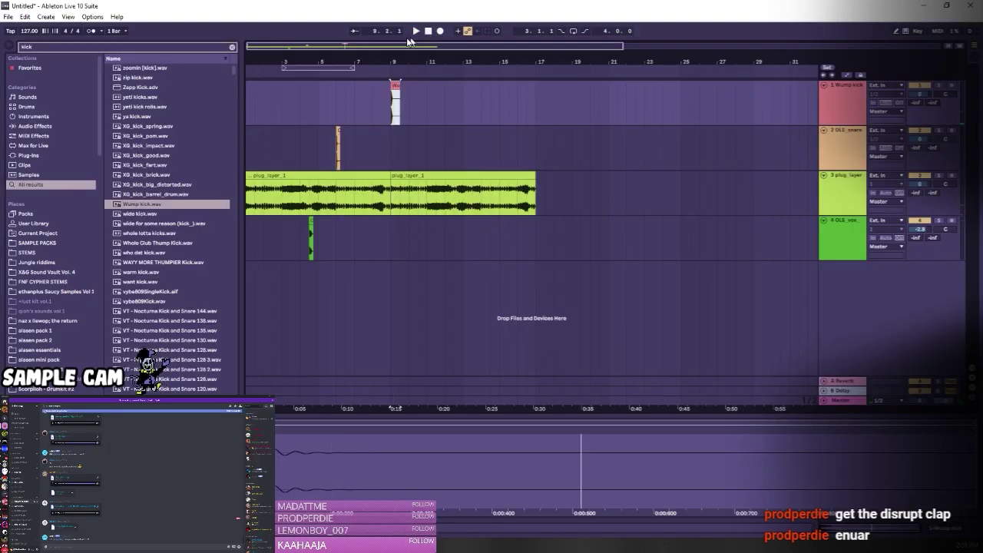
- Search the samples for "disrupt clap" and use the disrupt clap for the hits on track 2
key("ctrl+f")
type("disrupt cla")
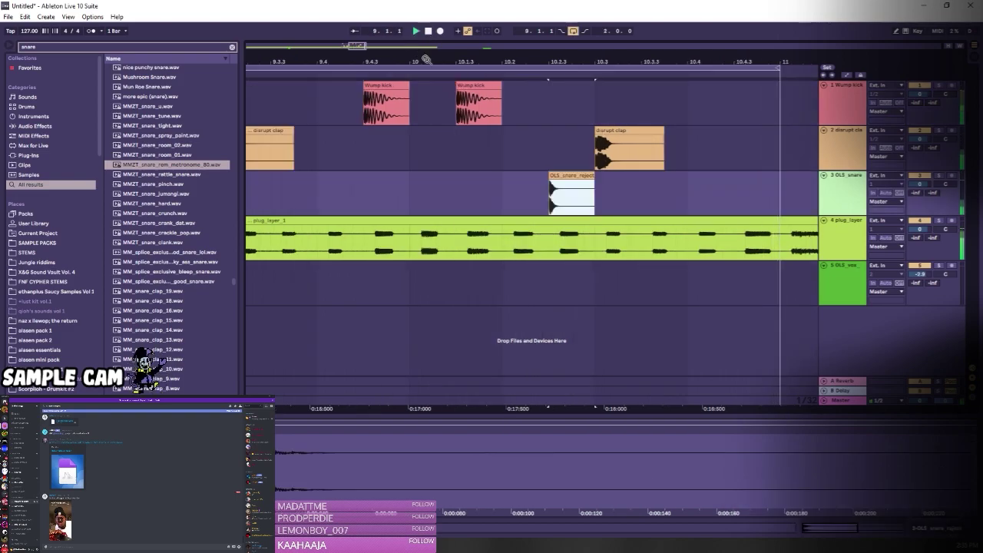
- Continue the drum pattern through bar 11 with a kick, two OLS_snare hits and a disrupt clap on 11.3, then play it back
right_click(439, 67)
left_click(447, 73)
left_click_drag(530, 62, 524, 42)
left_click(496, 86)
scroll(496, 92, "up", 5)
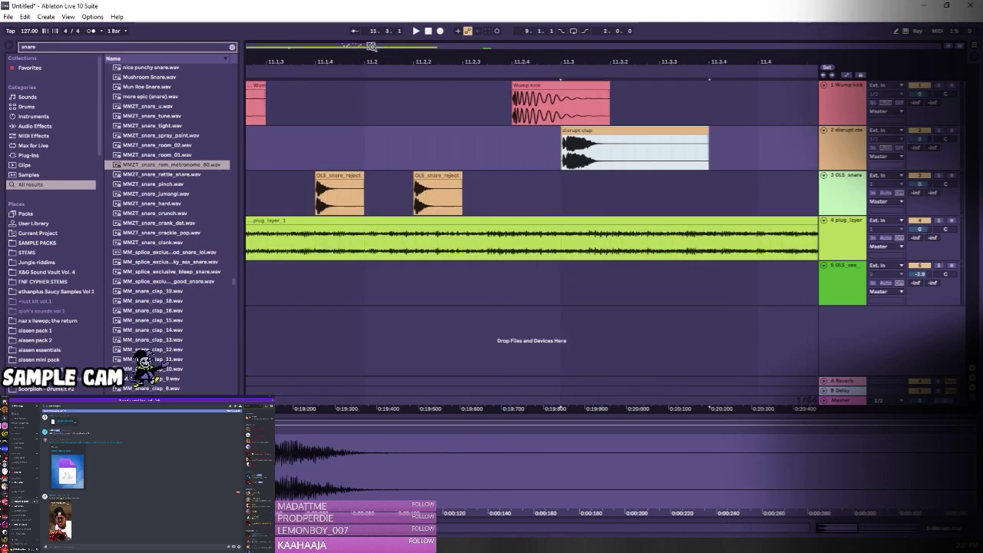
left_click(293, 100)
key("space")
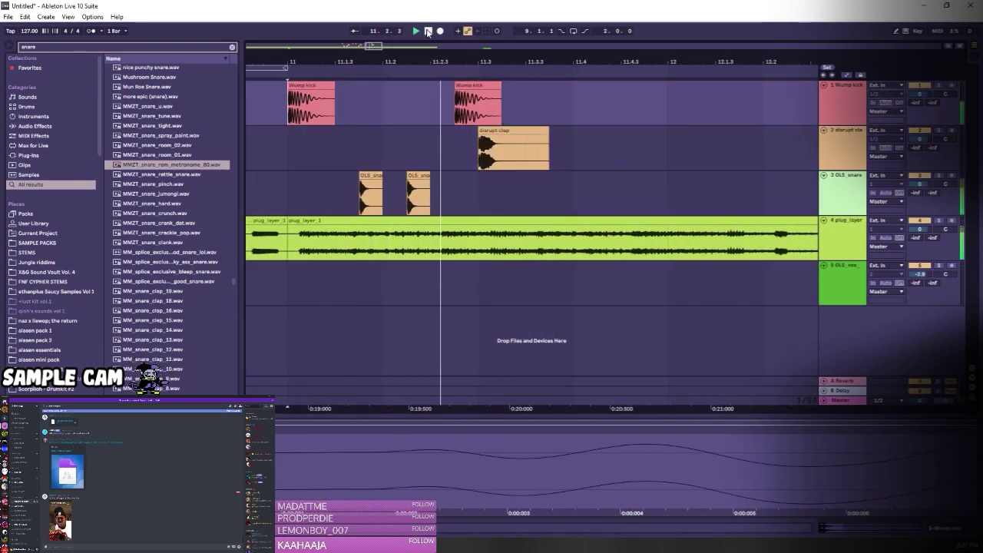
- Move the second kick of bar 11 a sixteenth earlier to 11.2.3 and replay from the first kick of that bar
key("space")
left_click_drag(470, 87, 446, 90)
left_click(314, 88)
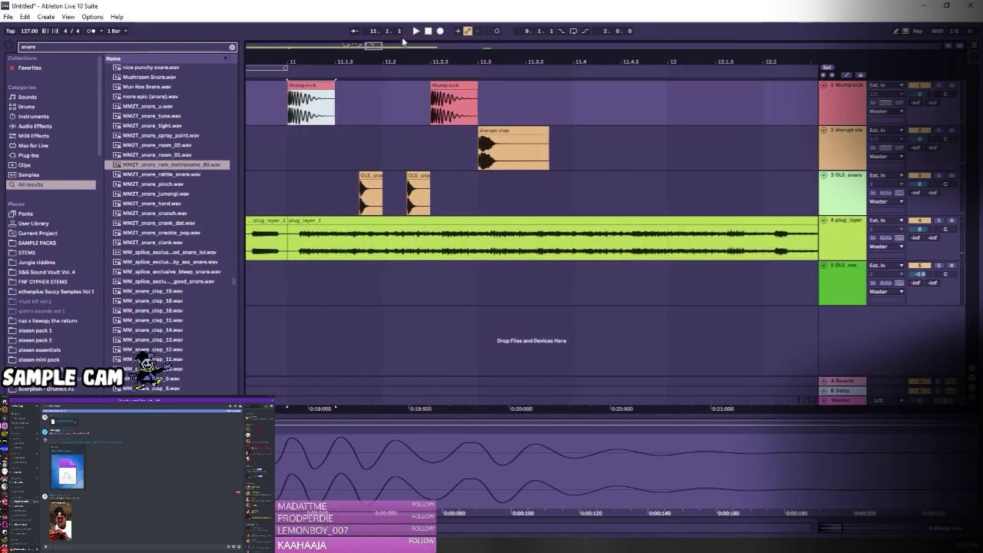
key("space")
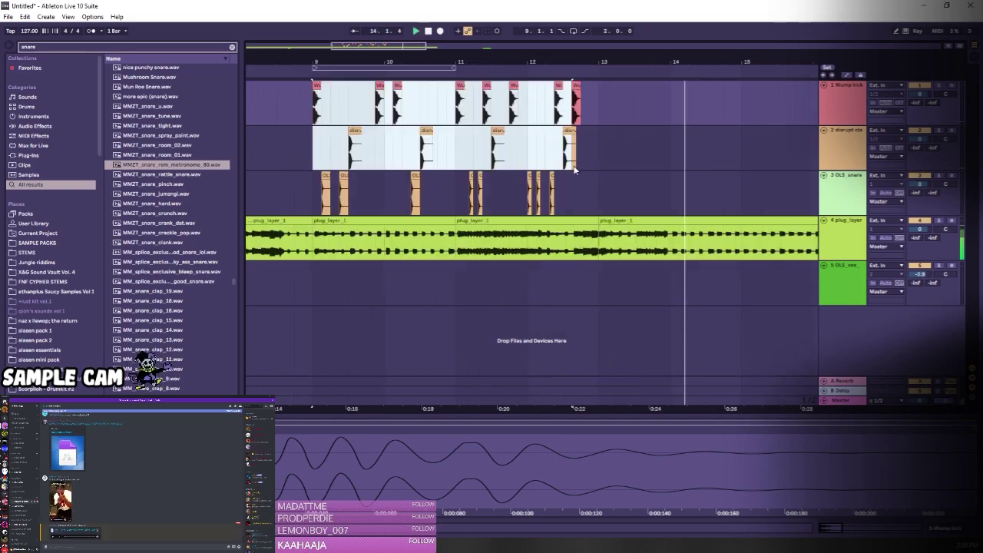
- Select the kick, clap and snare pattern on tracks 1 to 3 from bar 9 and duplicate it through bar 16
left_click_drag(574, 163, 609, 190)
key("ctrl+d")
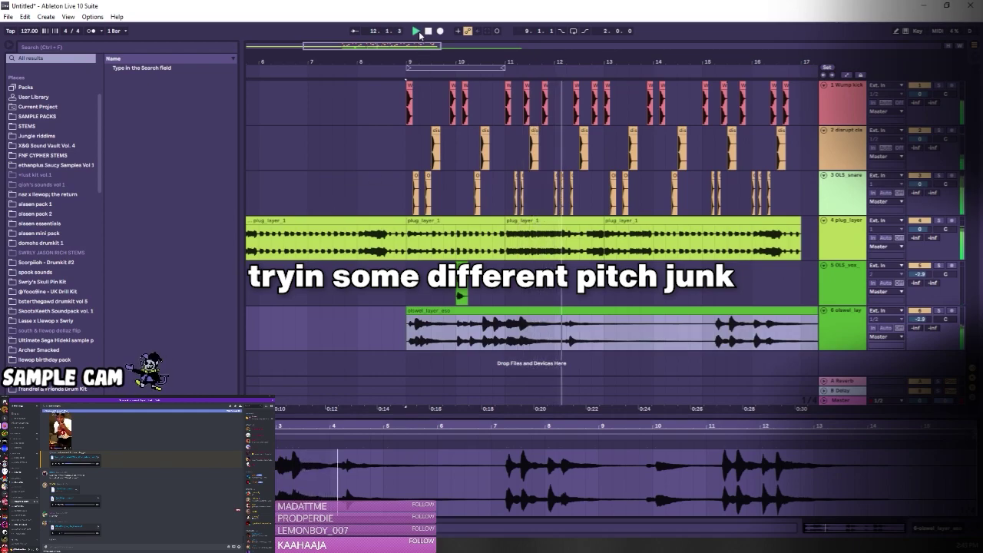
- Play back the duplicated drums against the plug_layer_1 clips and the vocal layer on track 6
left_click(417, 31)
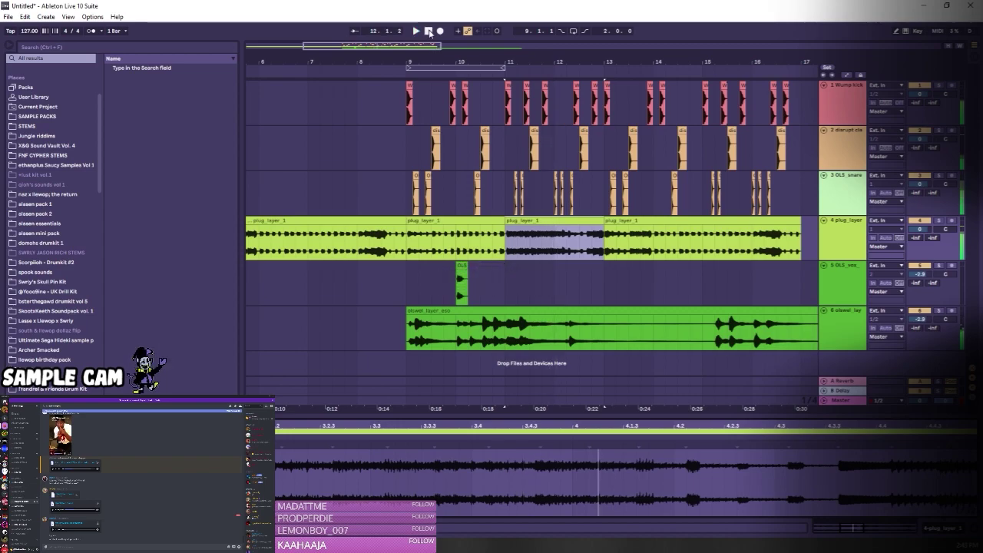
left_click(428, 30)
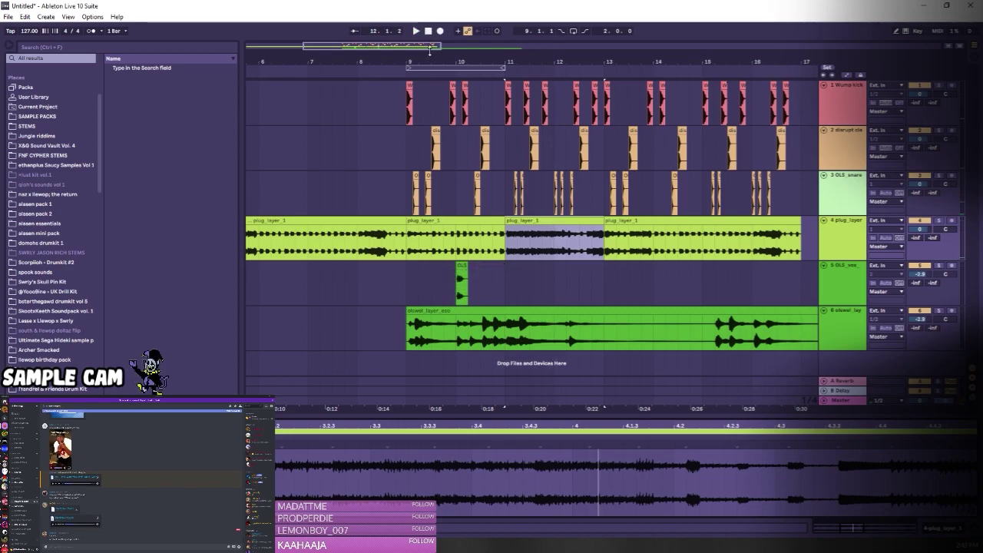
left_click(566, 275)
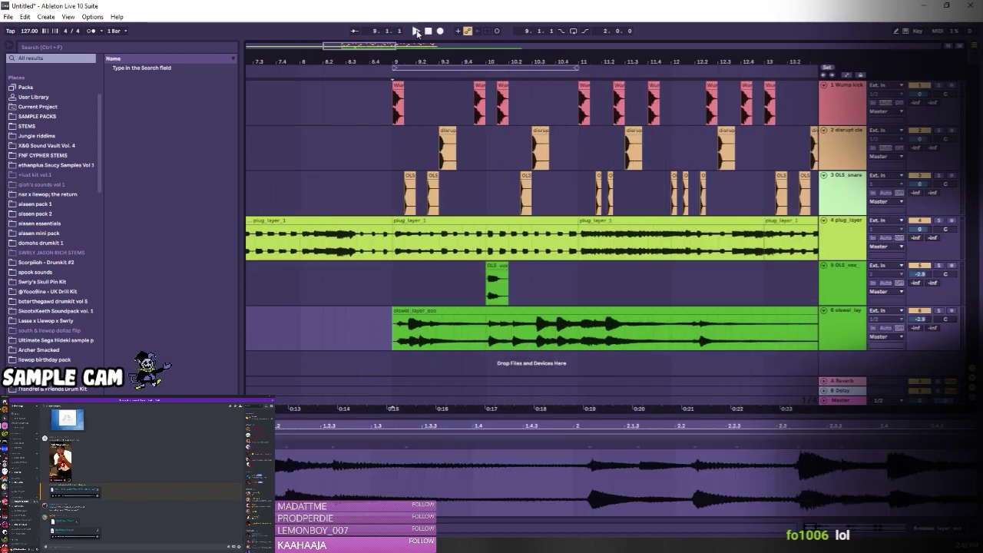
left_click(417, 32)
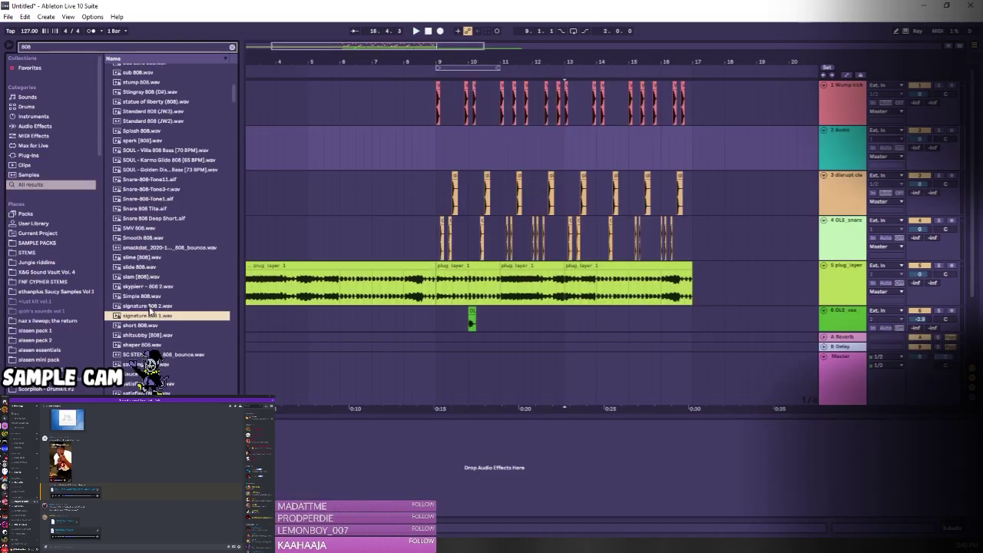
- Audition the 808 samples, lay Sam 808 5 under the kicks on track 2 from bar 9, and play it back
left_click(149, 336)
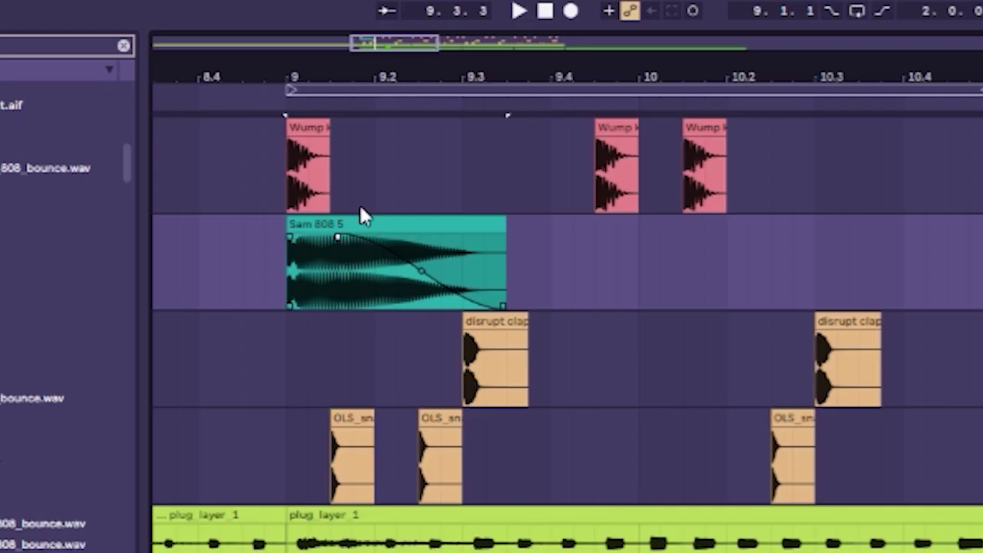
left_click(289, 161)
left_click(520, 11)
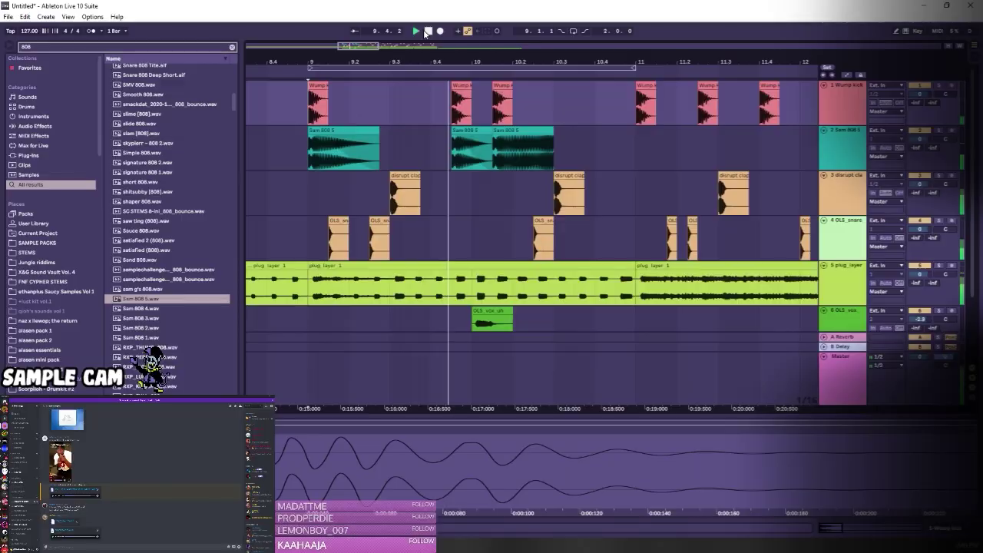
left_click(427, 30)
- Play back the beat from bar 9 with the chopped vocal layer on track 7 and look over the whole arrangement
left_click(519, 127)
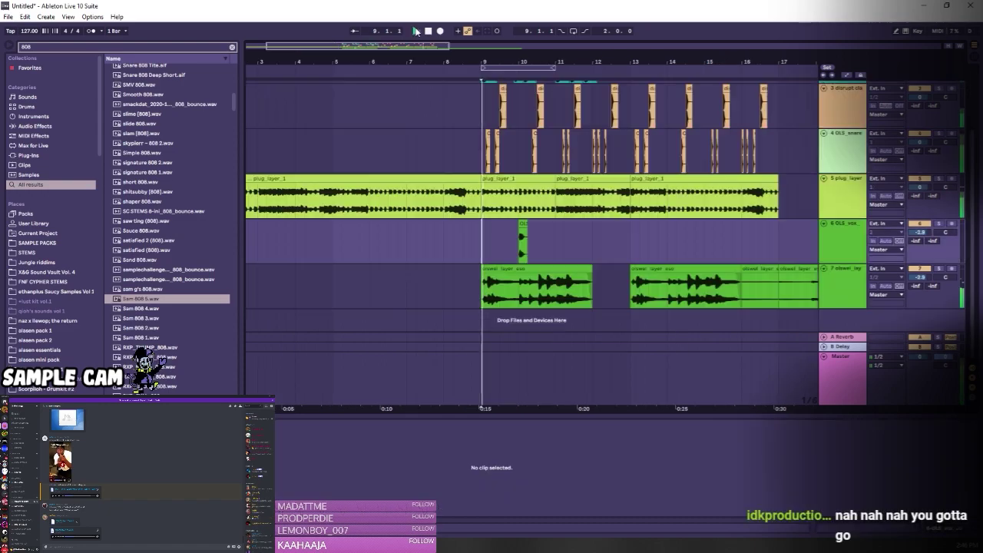
key("space")
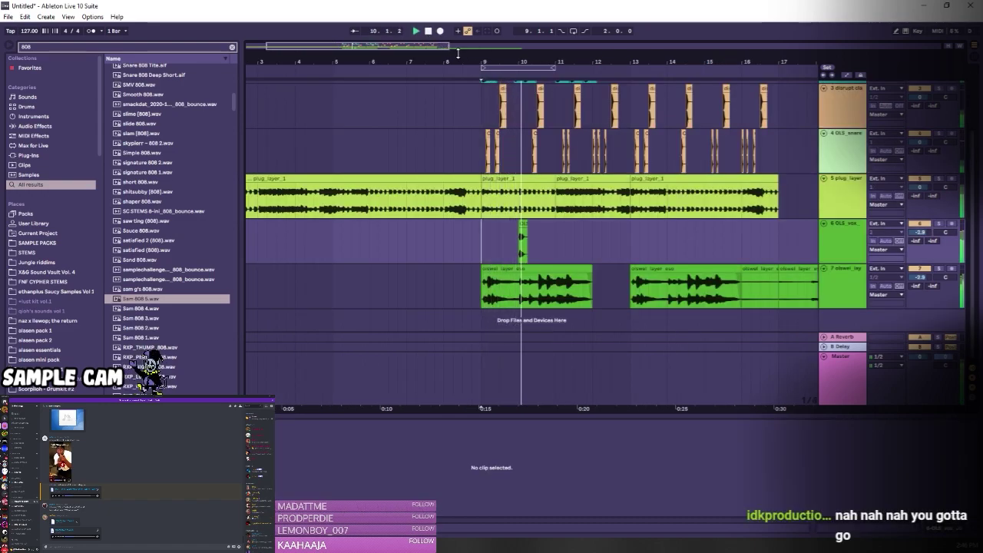
left_click_drag(479, 63, 411, 83)
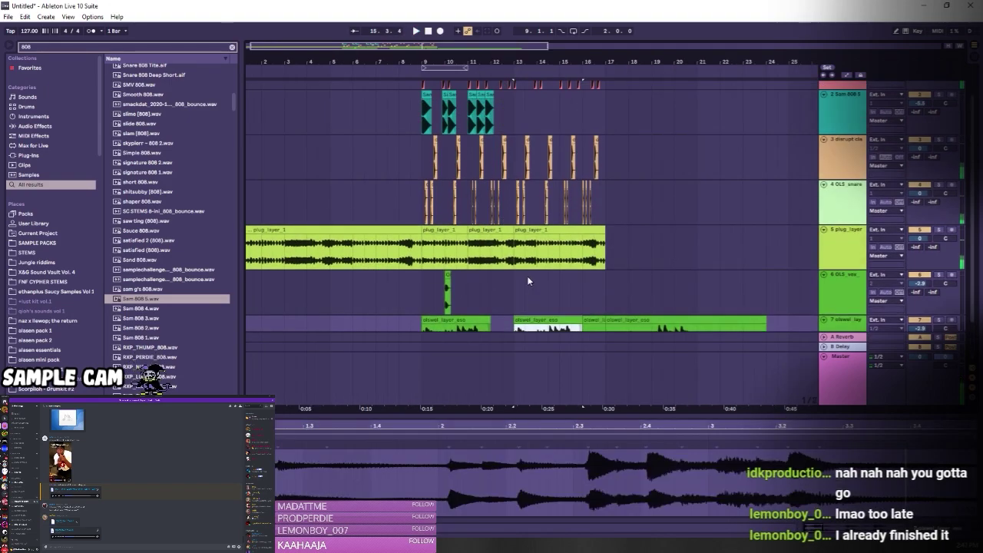
scroll(511, 233, "up", 3)
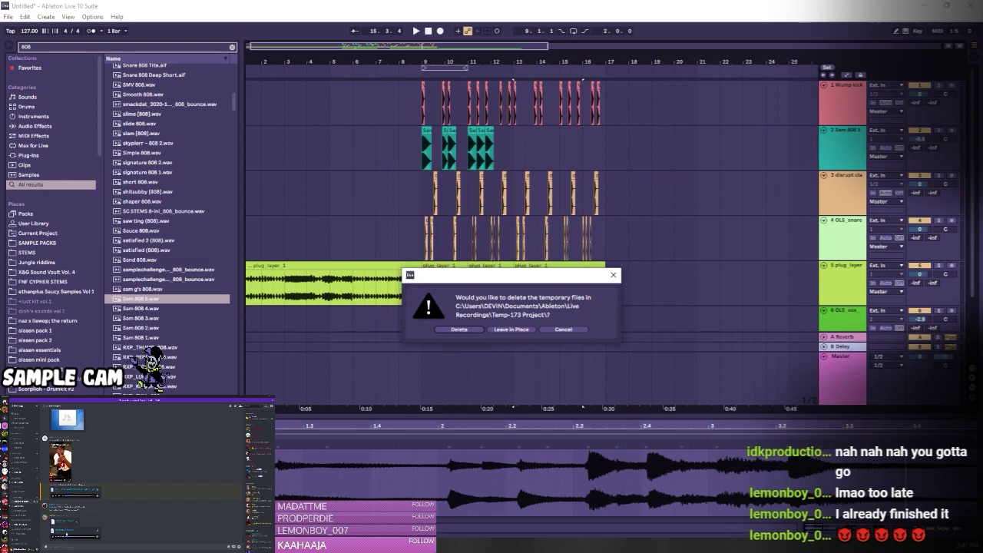